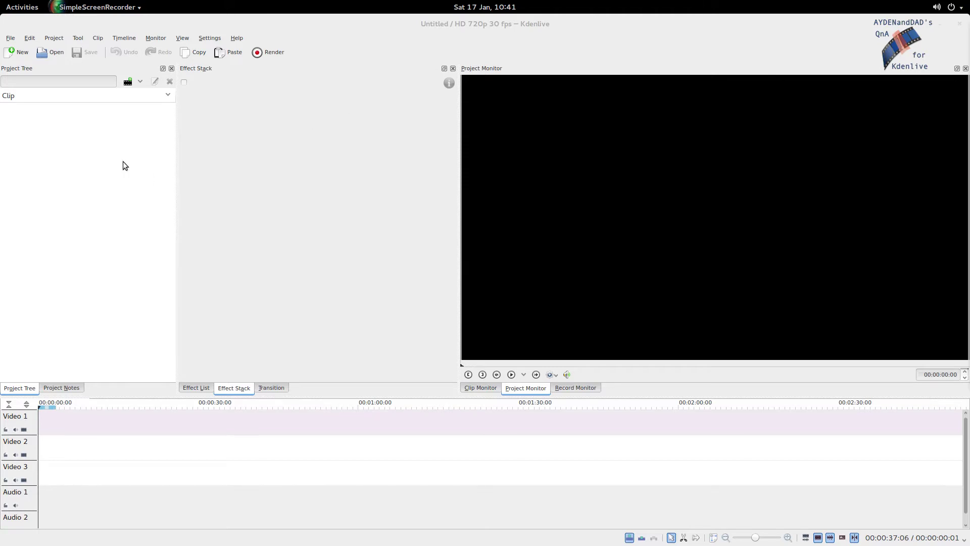
- Open Demo1_FinalStand.kdenlive from the My_Book › Tuts › Kdenlive › Demo folder
left_click(50, 52)
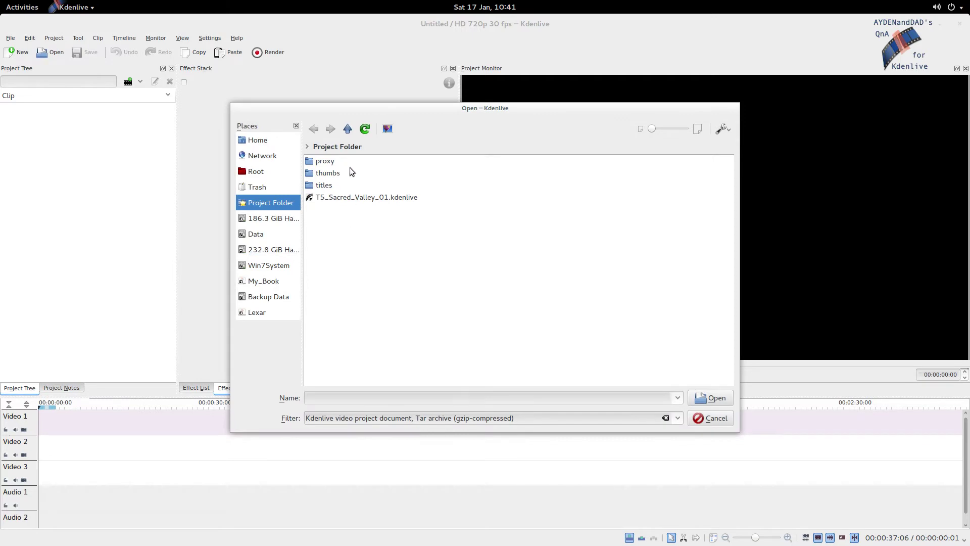
left_click(348, 128)
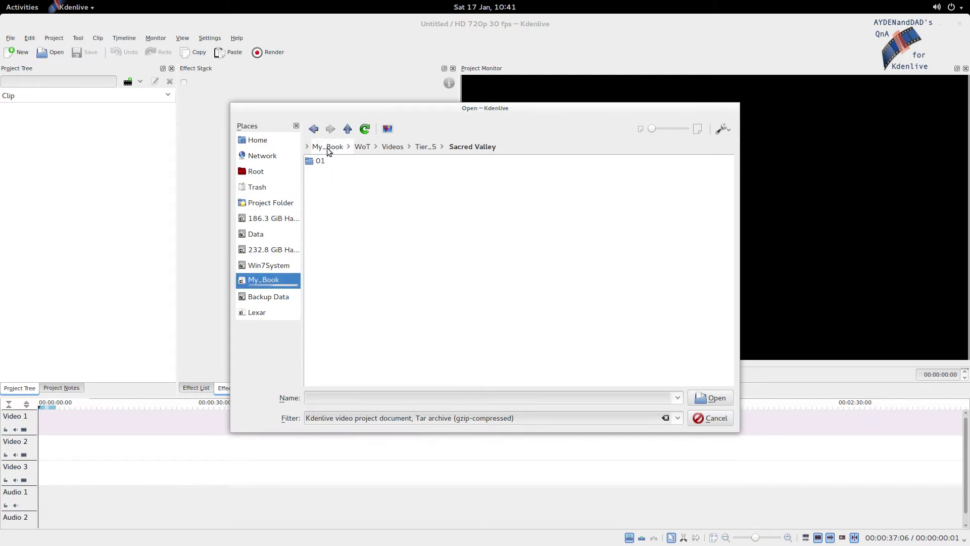
left_click(326, 148)
left_click(321, 306)
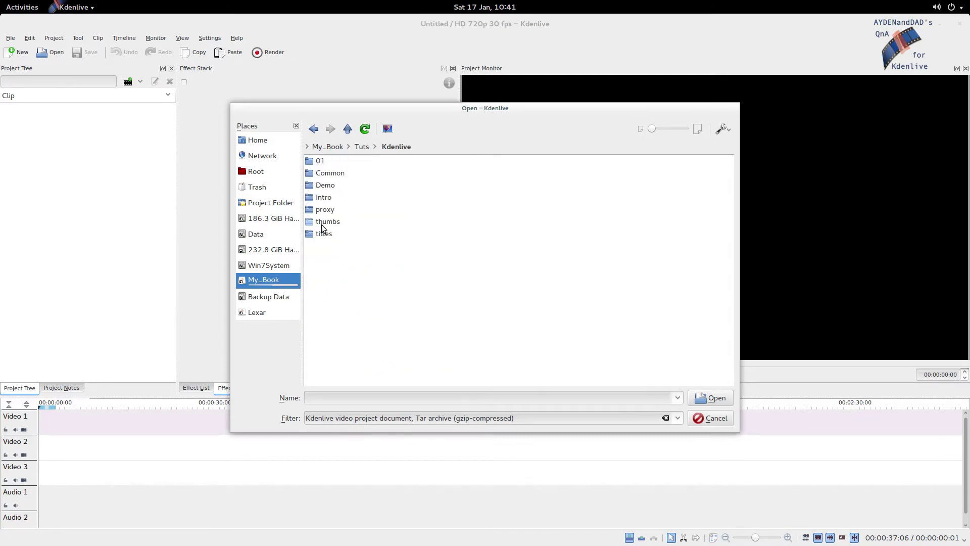
left_click(330, 184)
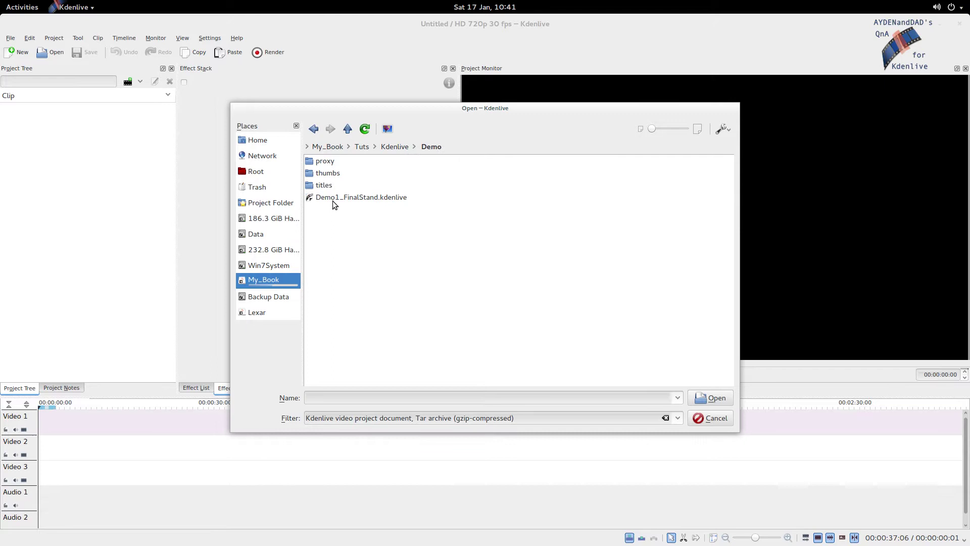
left_click(340, 198)
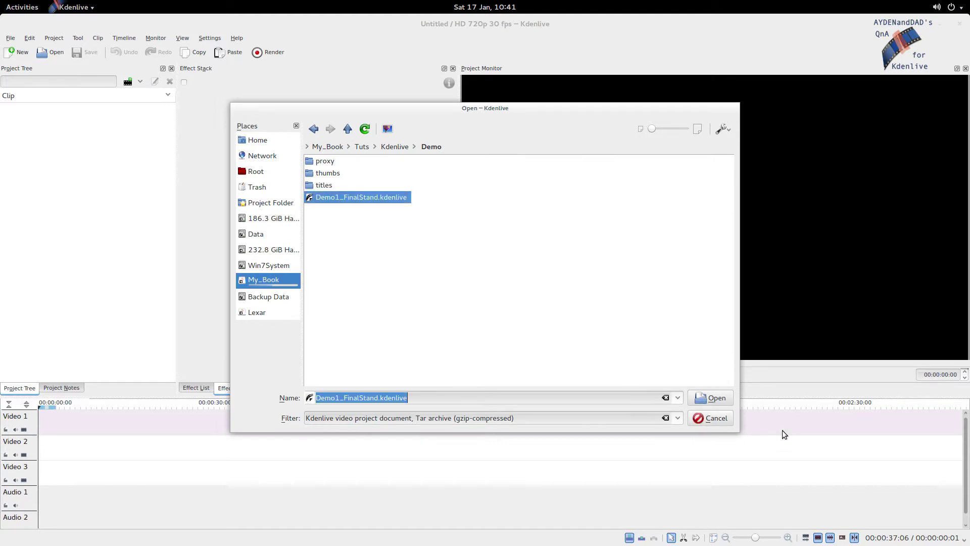
left_click(717, 399)
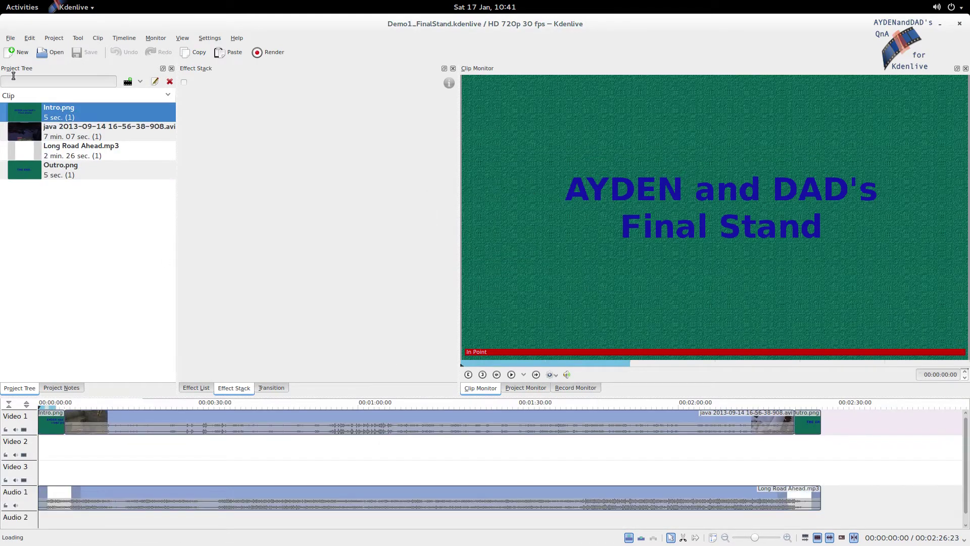
- Save the project under the new name Demo2_FinalStand.kdenlive with Save As
left_click(10, 39)
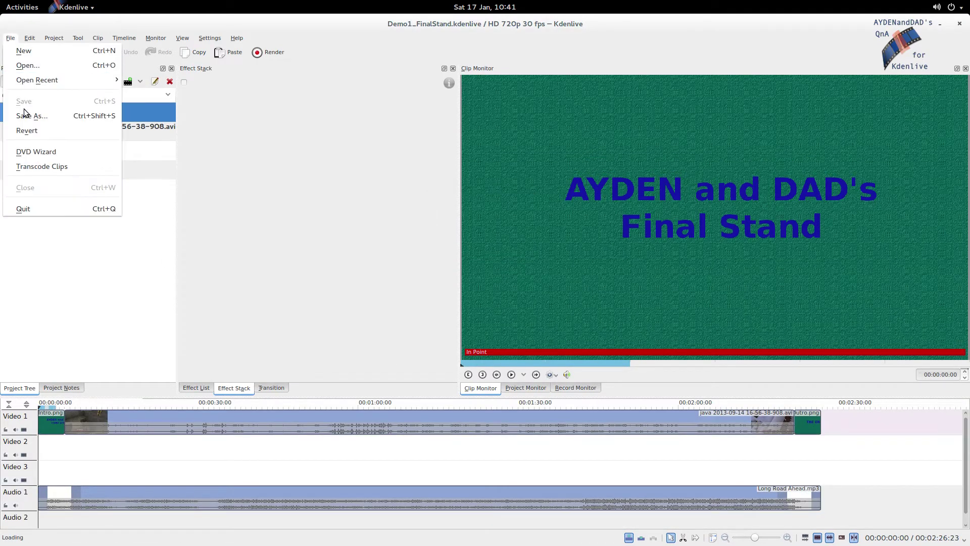
left_click(38, 120)
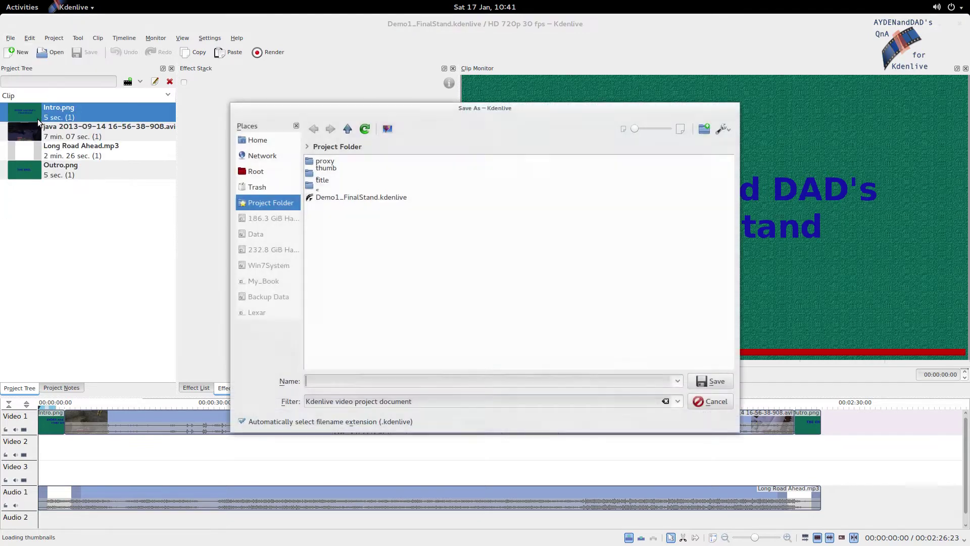
left_click(362, 197)
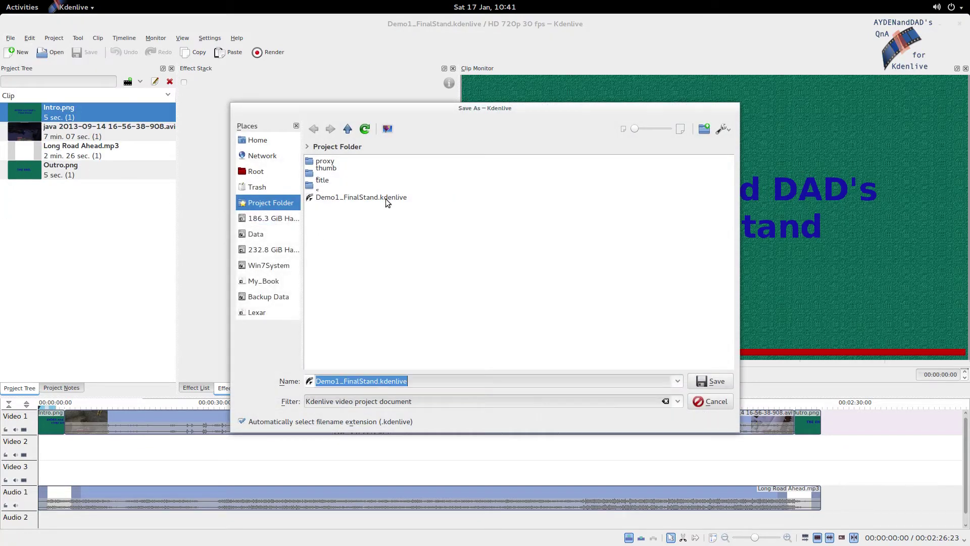
left_click(340, 386)
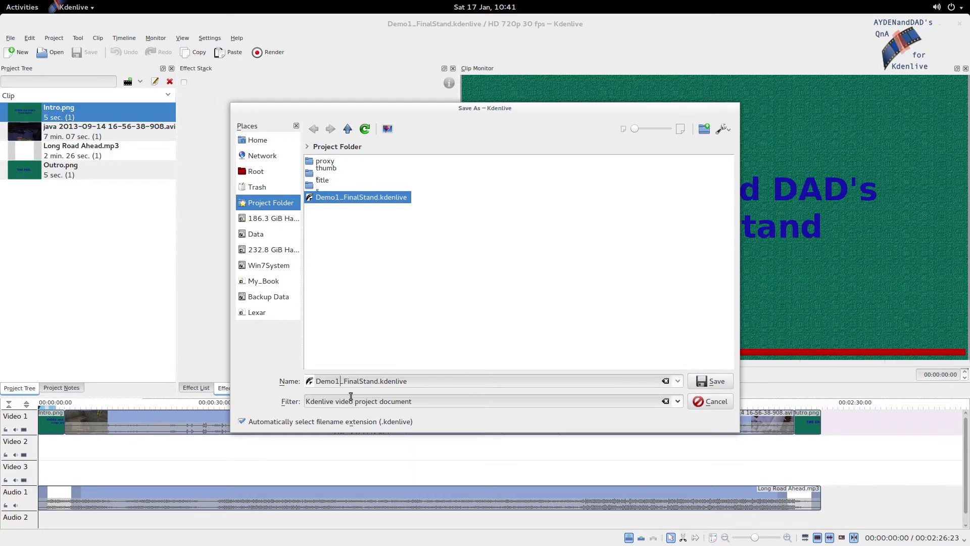
key("BackSpace")
type("2")
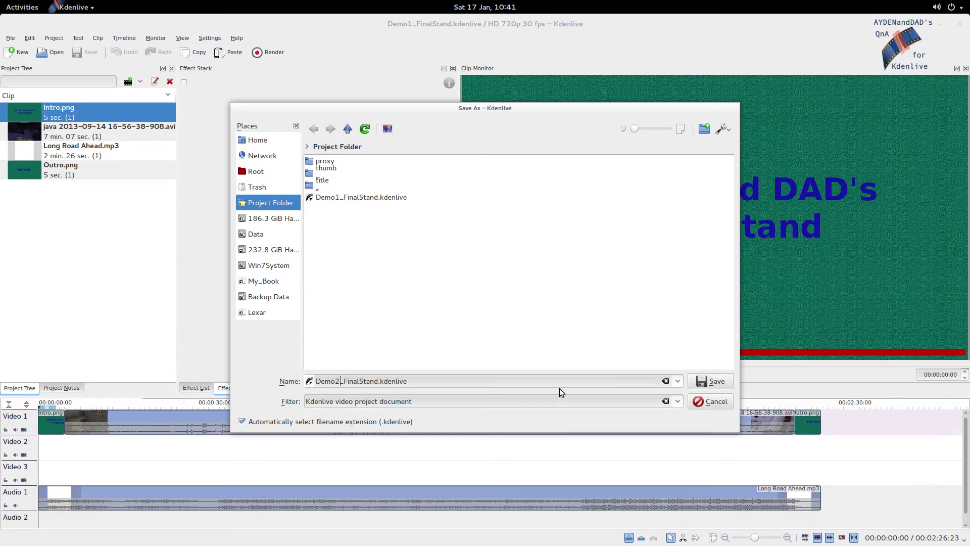
left_click(720, 381)
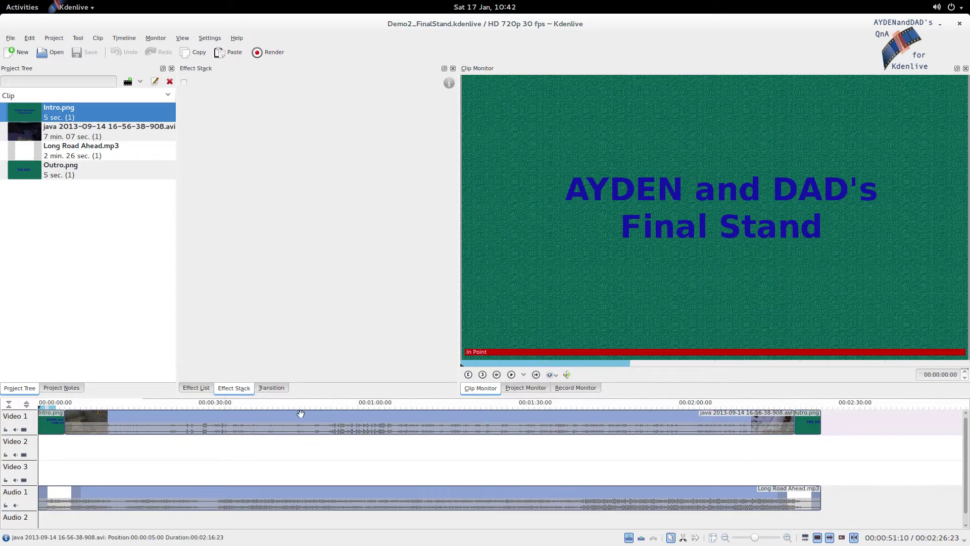
left_click(165, 421)
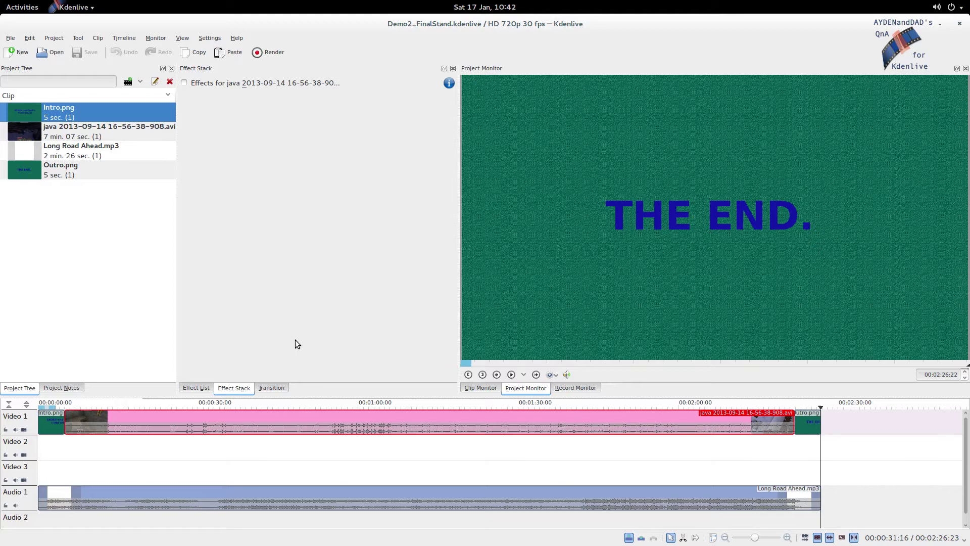
left_click(281, 387)
left_click(233, 390)
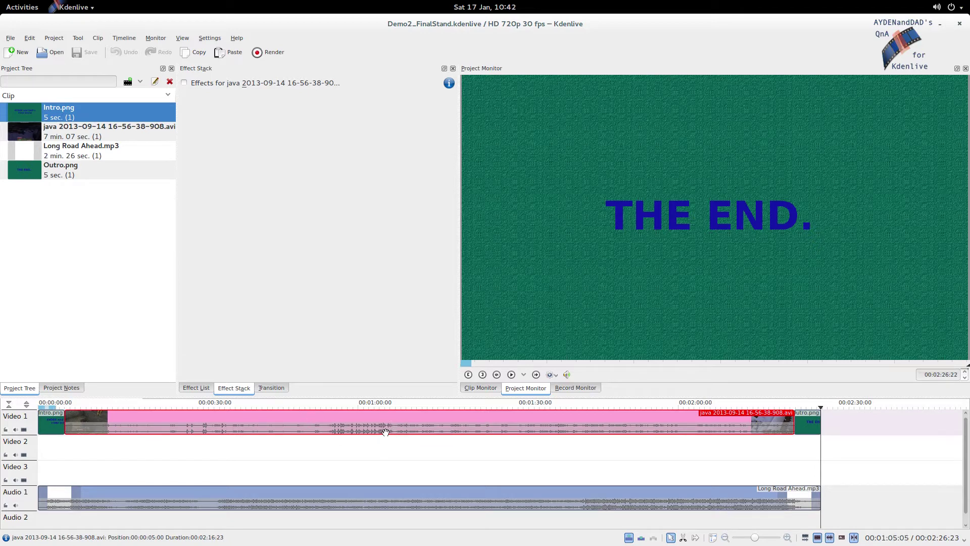
left_click_drag(805, 426, 805, 448)
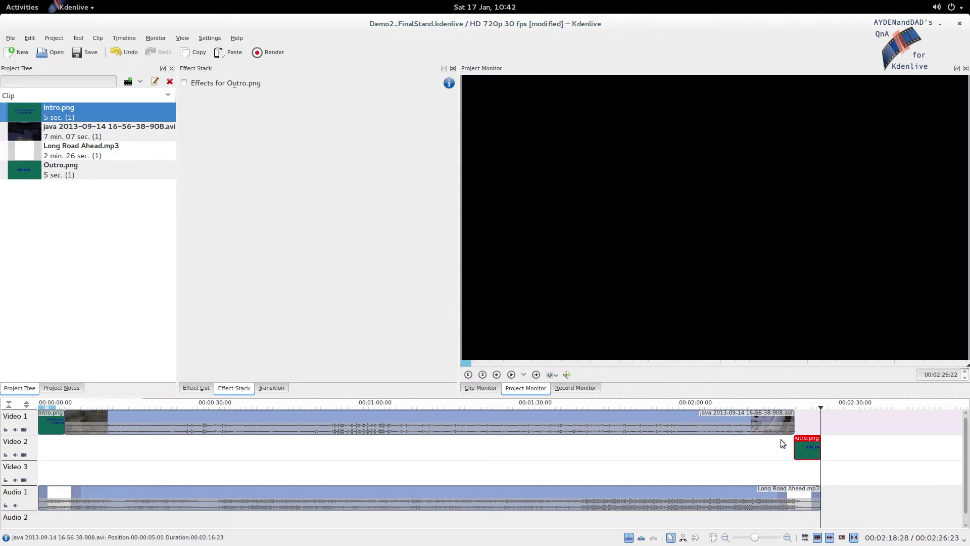
left_click(778, 449)
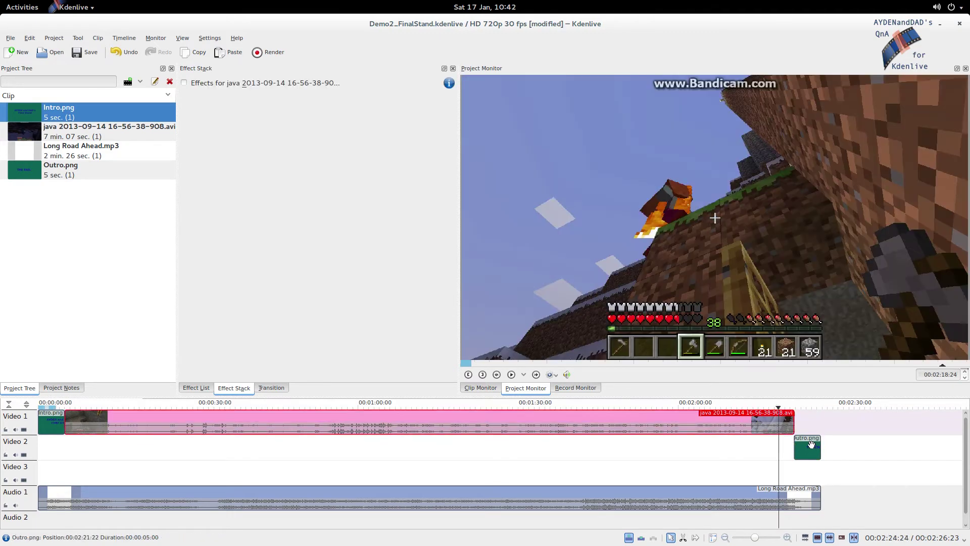
left_click(811, 445)
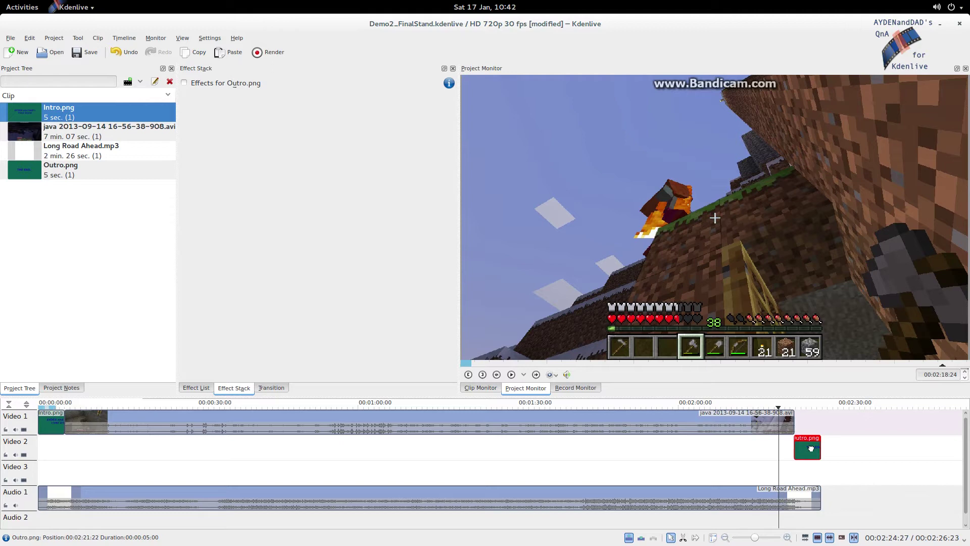
left_click_drag(811, 449, 807, 427)
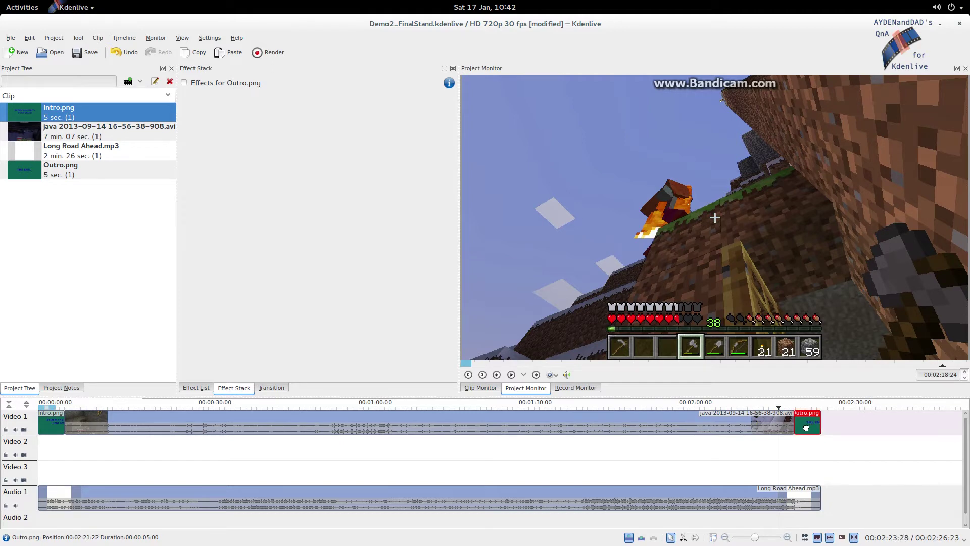
left_click(714, 422)
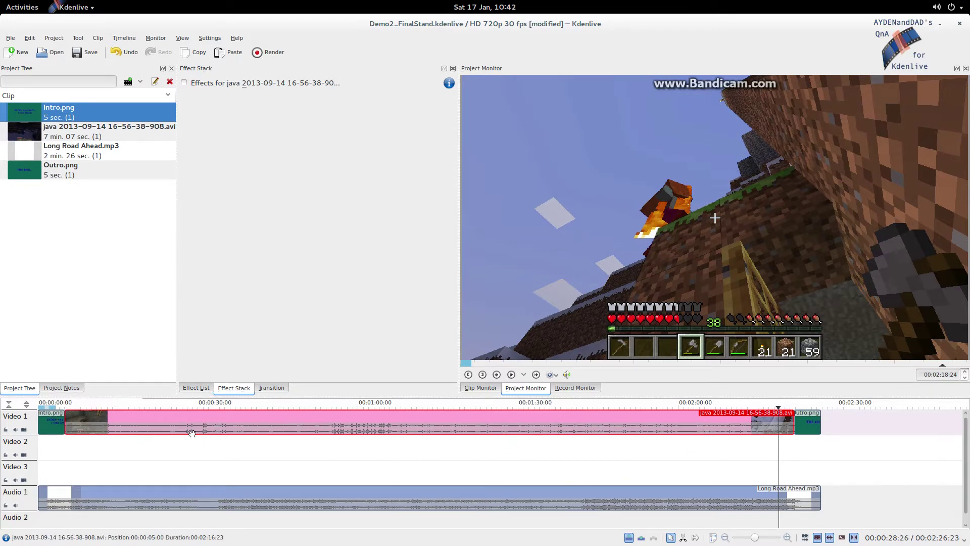
- Zoom the timeline to seconds, select Long Road Ahead.mp3 and locate Fade in under Fade effects
left_click(56, 432)
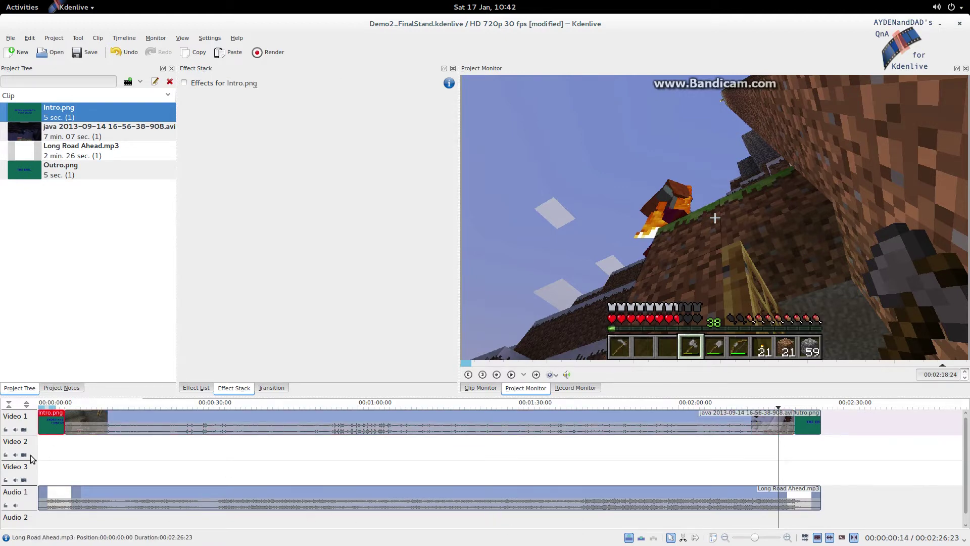
left_click(59, 451)
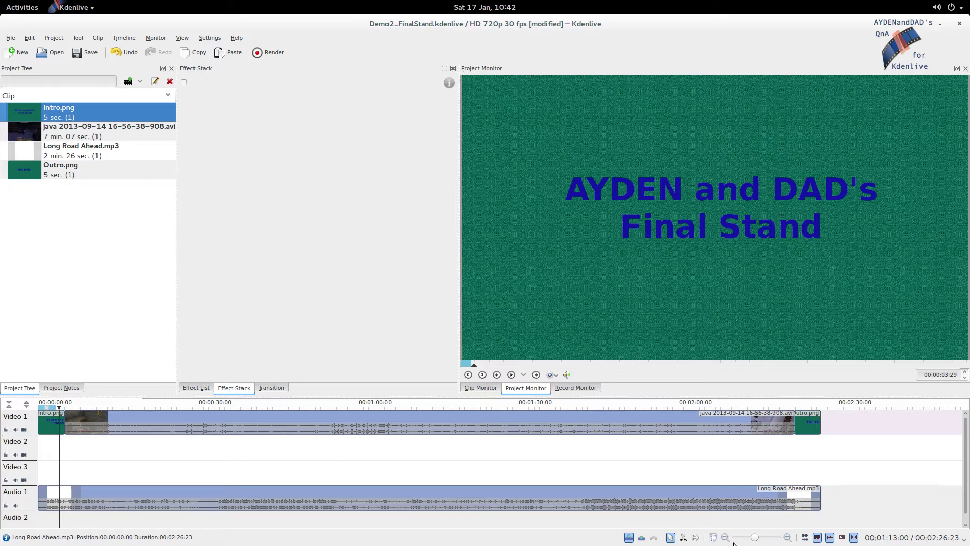
left_click(769, 537)
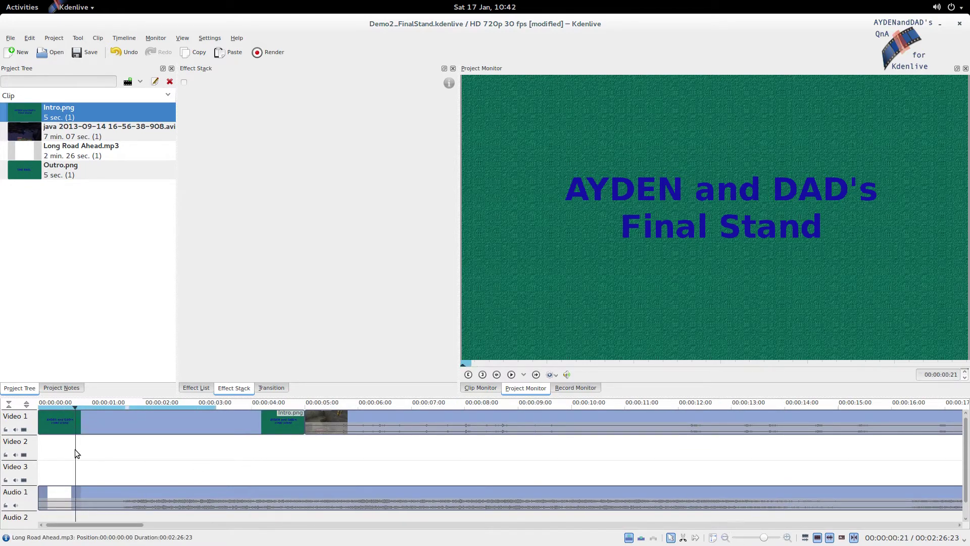
left_click(93, 492)
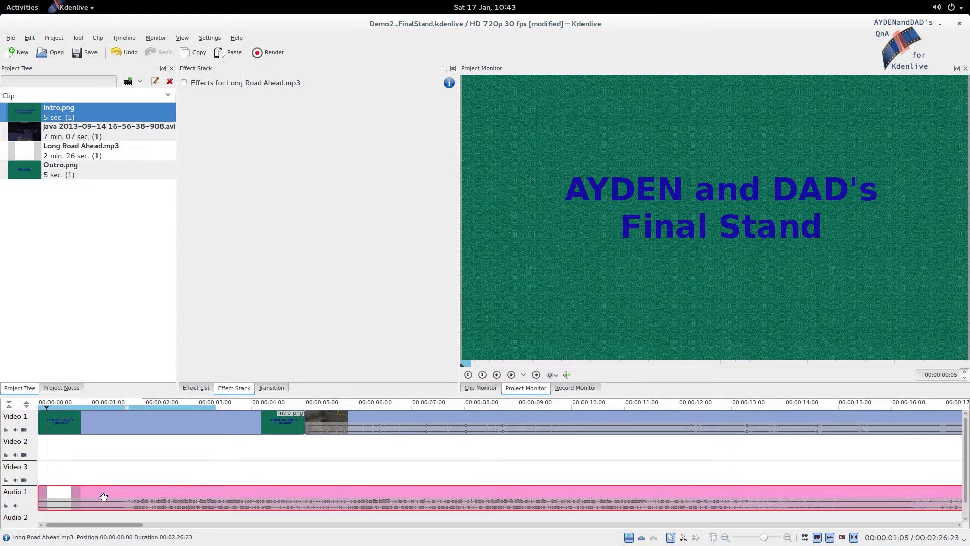
left_click(203, 388)
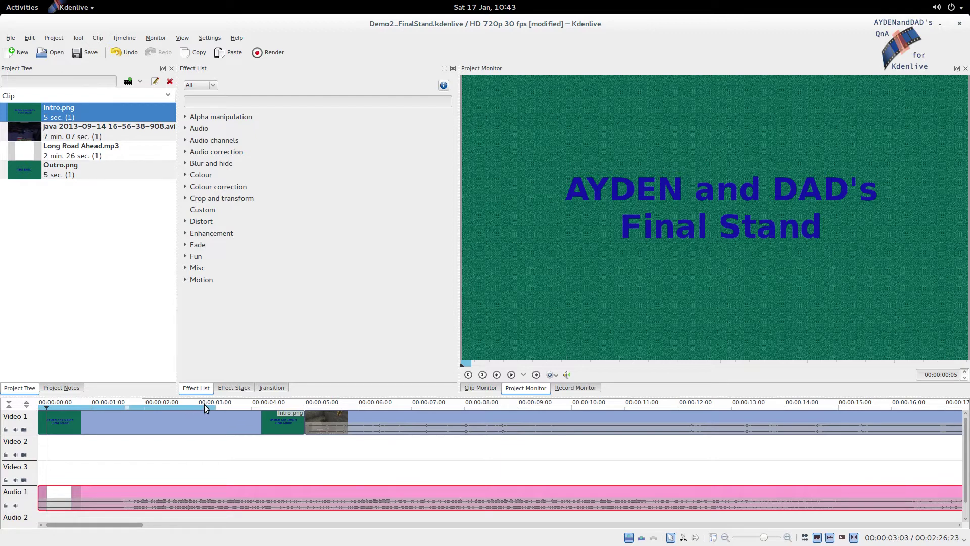
left_click(186, 244)
left_click(224, 271)
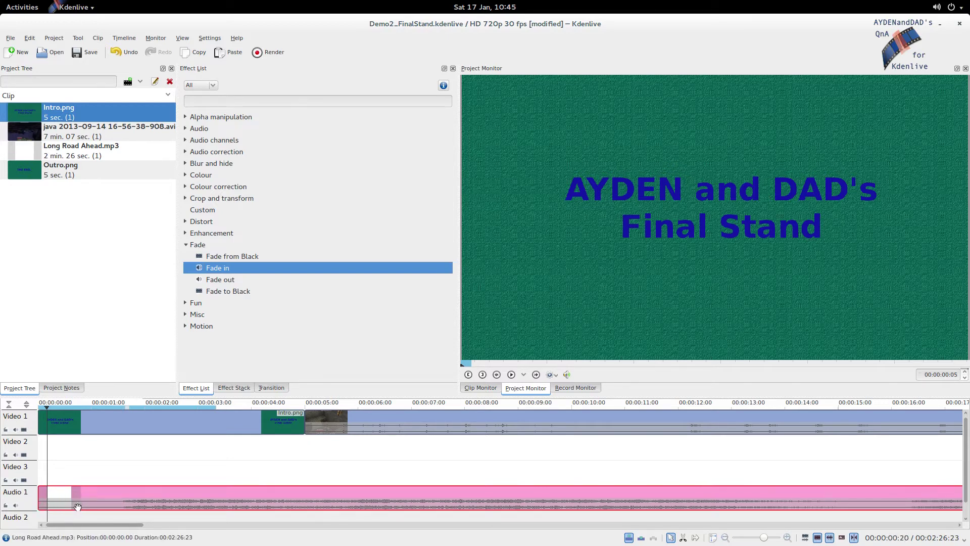
- Preview the first seconds of the timeline, then select the Long Road Ahead.mp3 clip
left_click(39, 475)
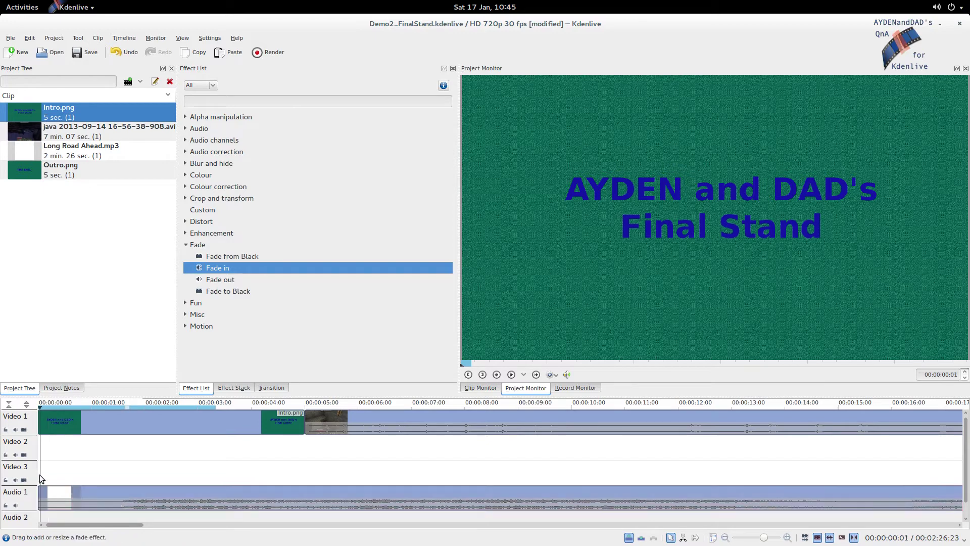
left_click(512, 375)
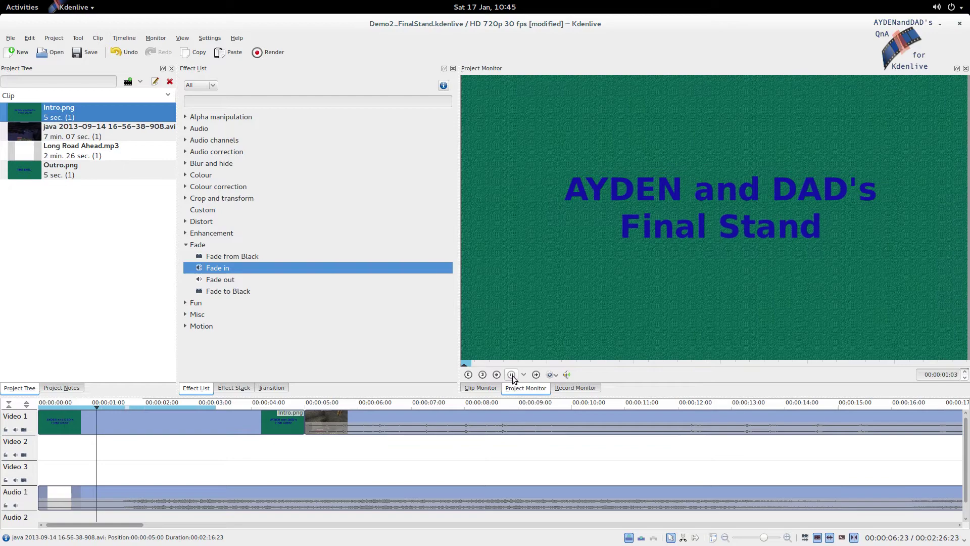
left_click(512, 375)
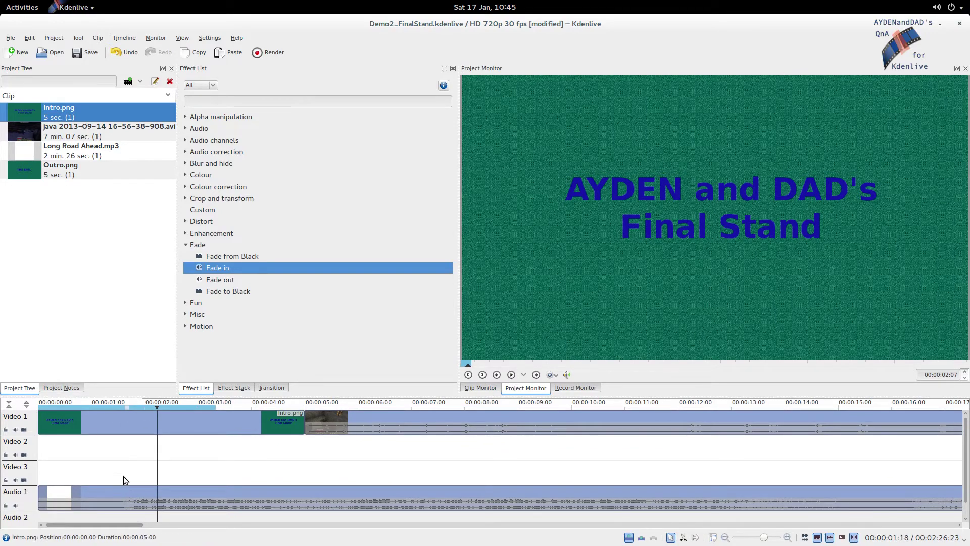
left_click(45, 493)
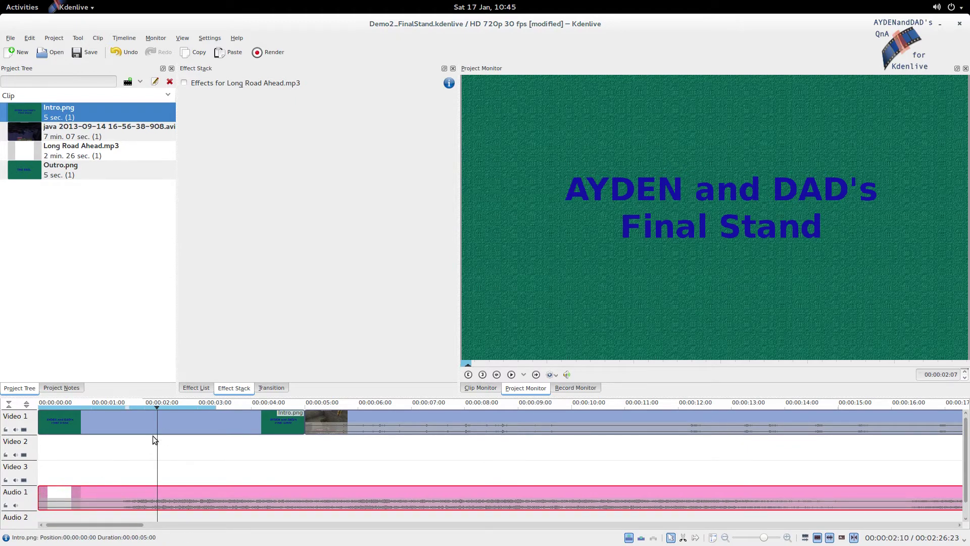
- Apply a Fade in lasting 00:00:01:00 to the Long Road Ahead.mp3 music clip
left_click(200, 390)
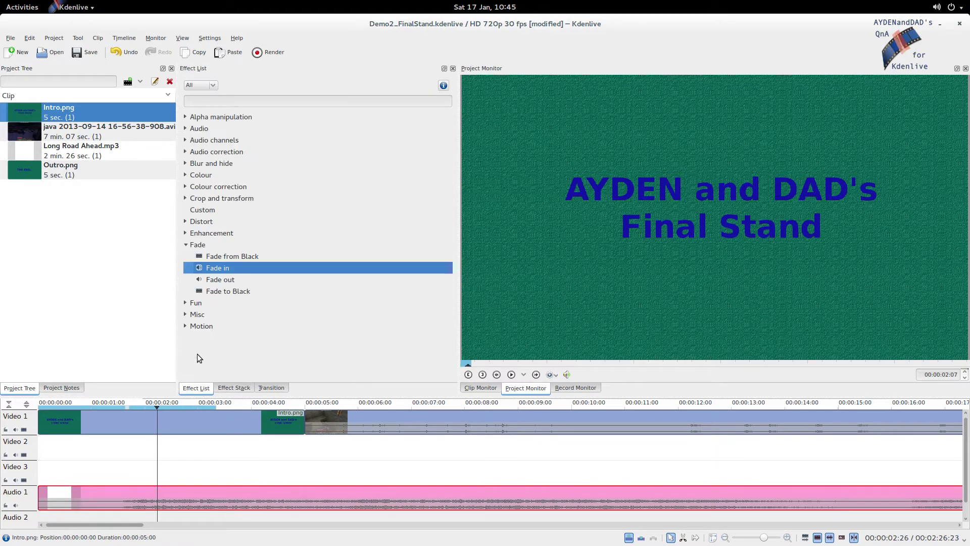
double_click(227, 272)
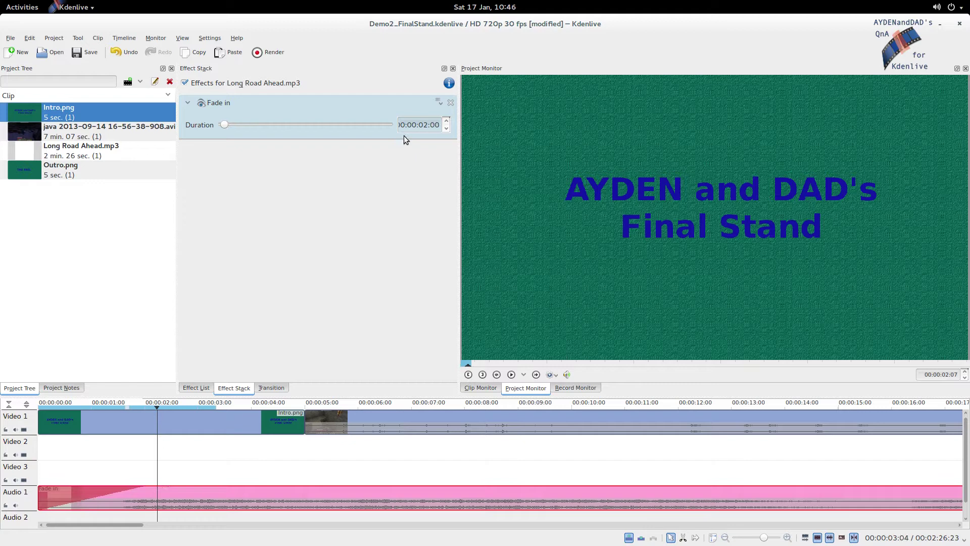
left_click_drag(423, 125, 426, 125)
type("1")
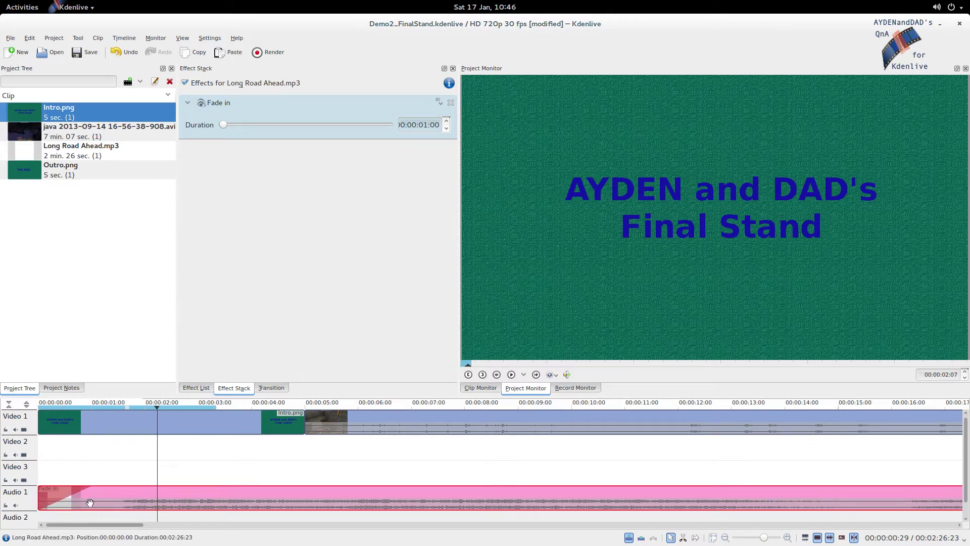
left_click(62, 422)
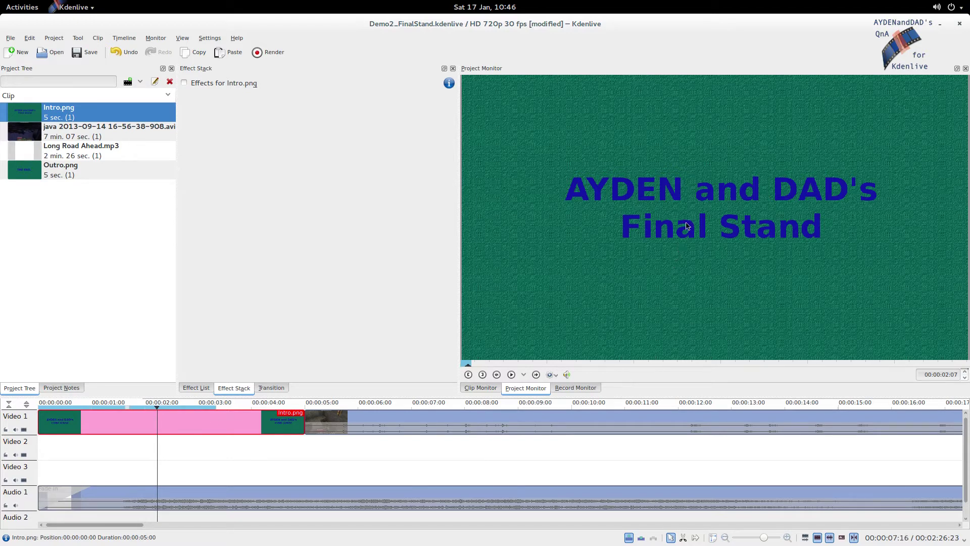
- Add Fade from Black to Intro.png with a 00:00:01:00 duration
left_click(205, 389)
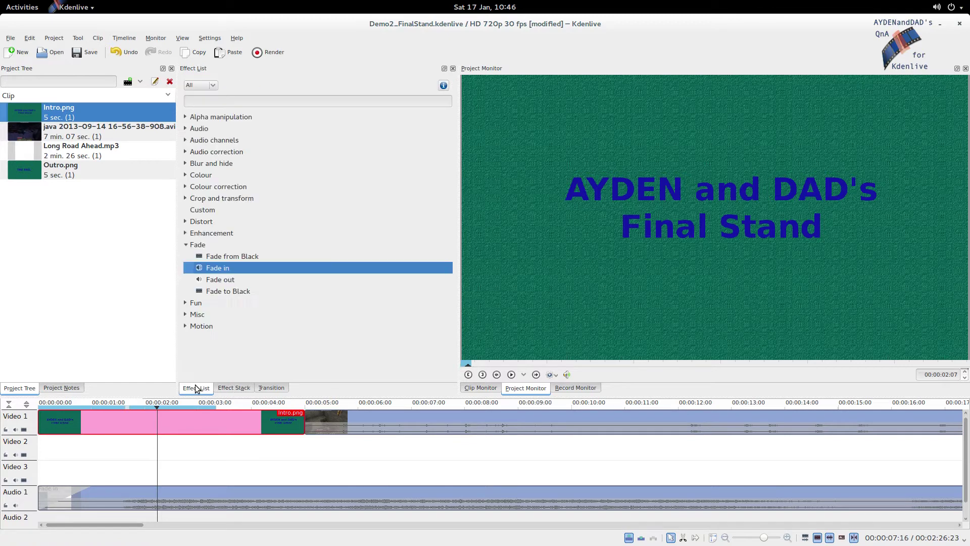
left_click(229, 256)
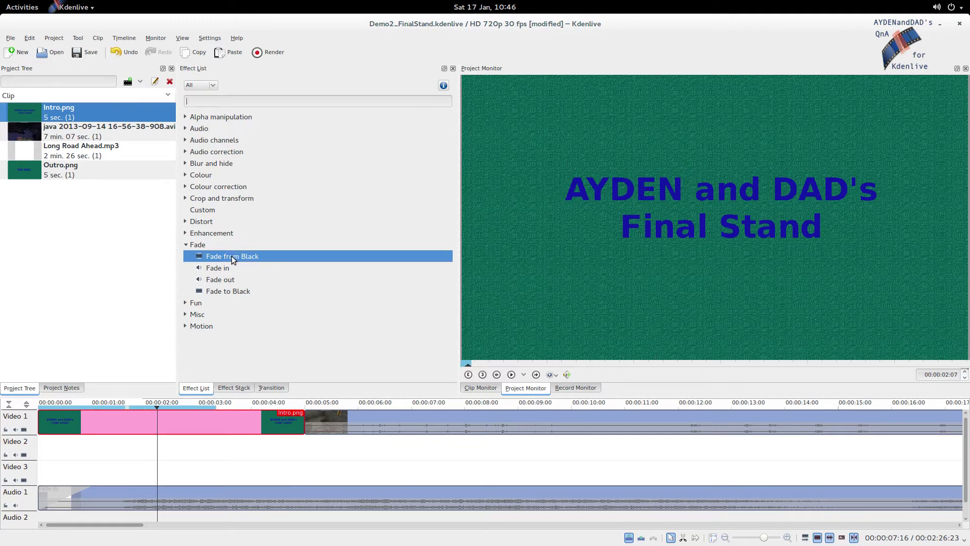
double_click(234, 256)
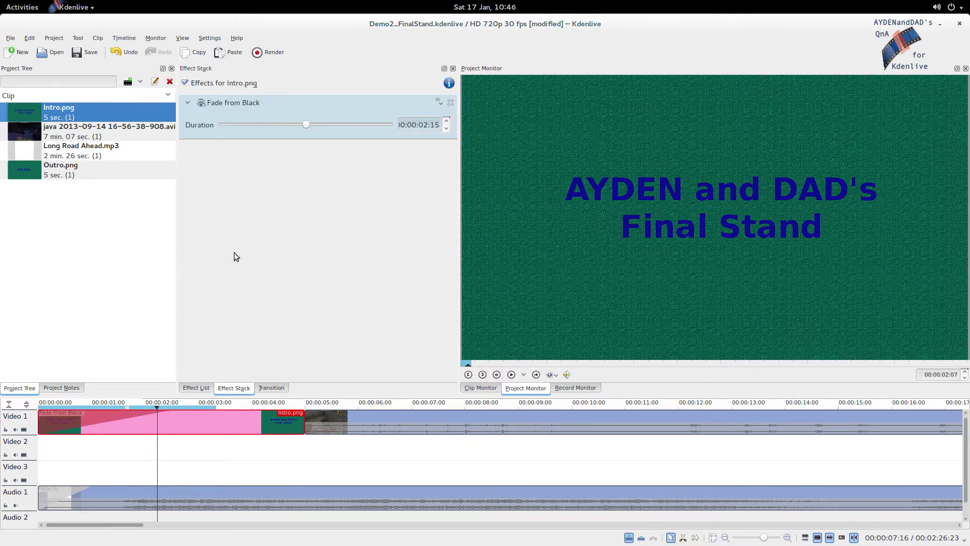
left_click(425, 128)
type("100")
key("Return")
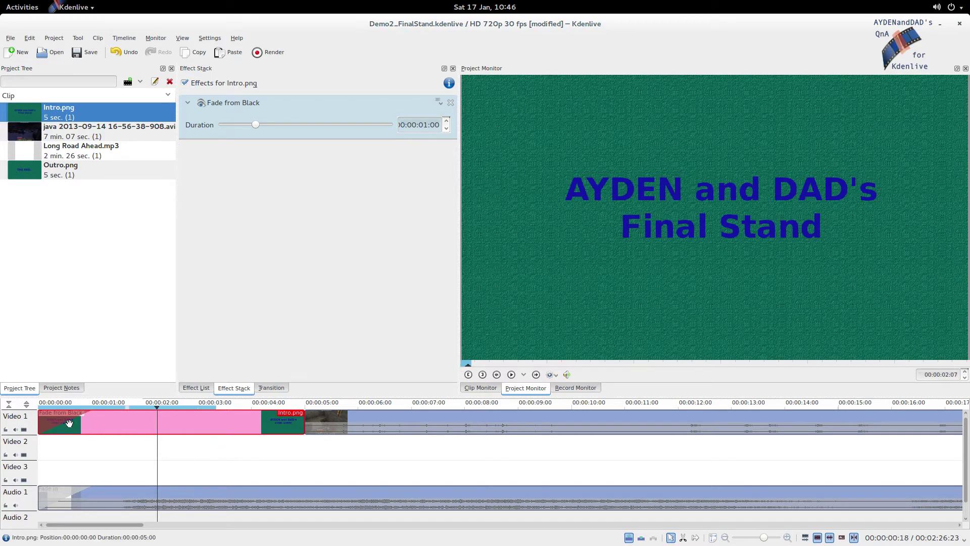
- Scrub across the intro-to-gameplay cut to check the new fade
left_click(296, 459)
mouse_move(296, 459)
left_mouse_down()
mouse_move(309, 460)
mouse_move(296, 468)
left_mouse_up()
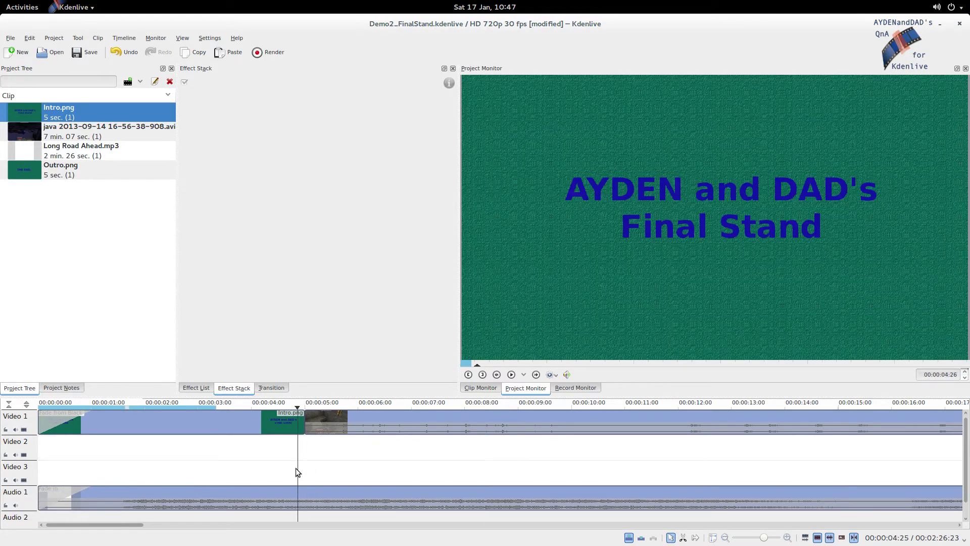
left_click(300, 422)
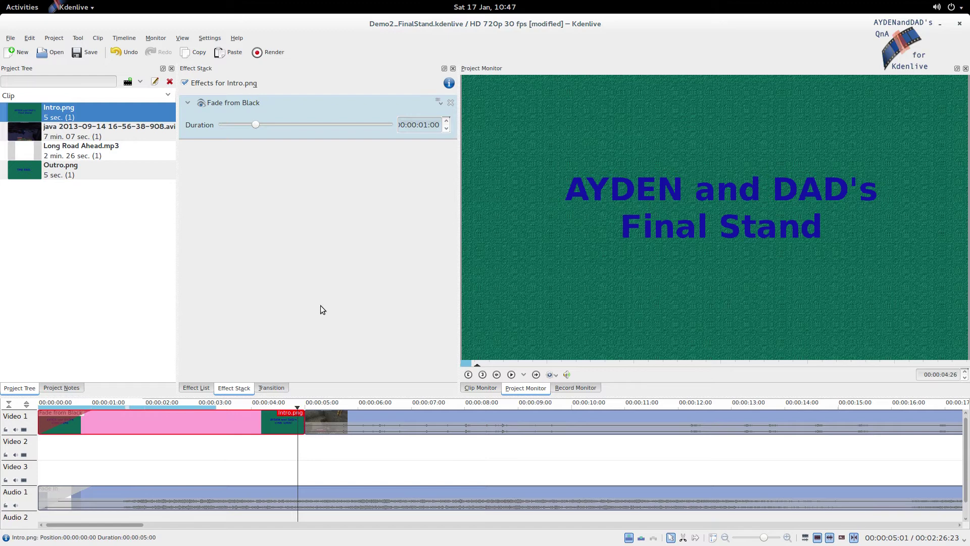
- Add Fade to Black to Intro.png and set its duration to 00:00:00:29
left_click(355, 423)
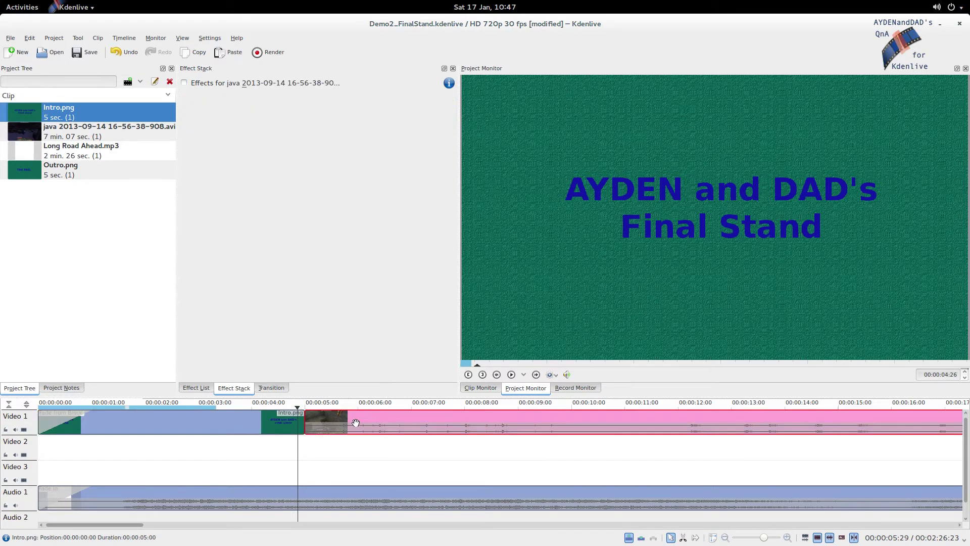
left_click(299, 423)
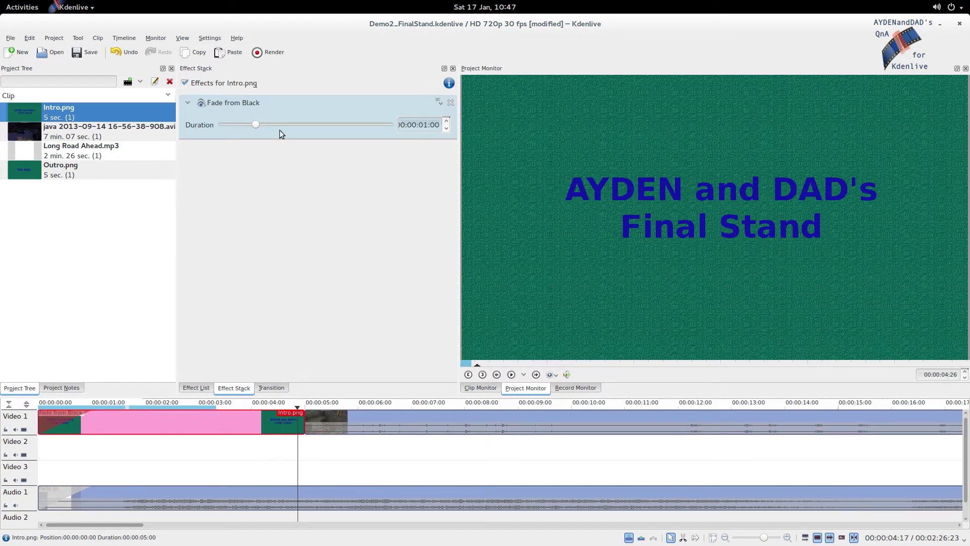
left_click(202, 389)
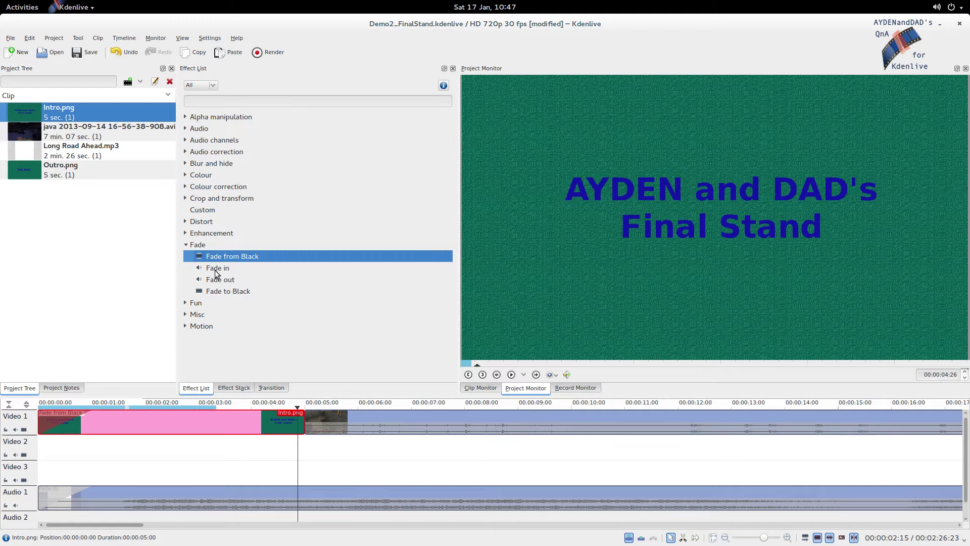
double_click(230, 291)
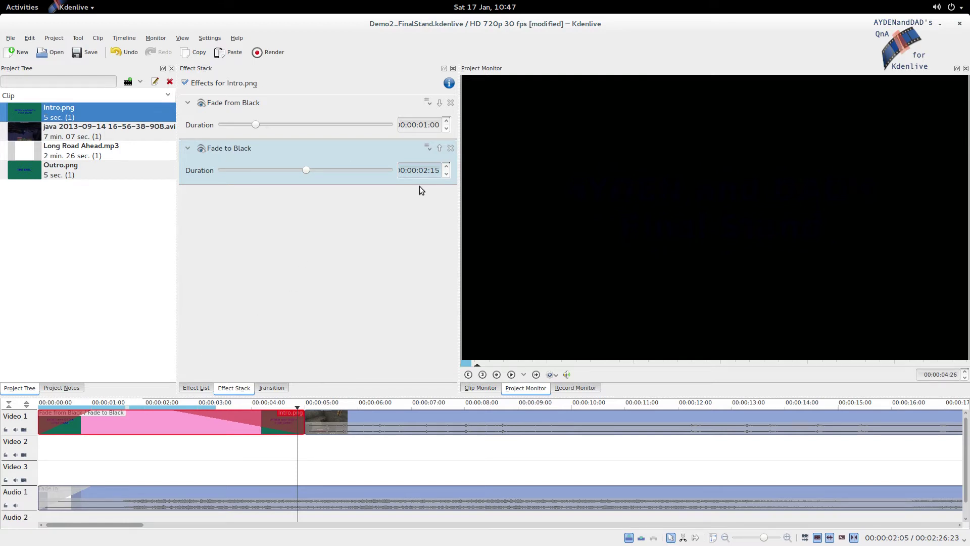
left_click(425, 172)
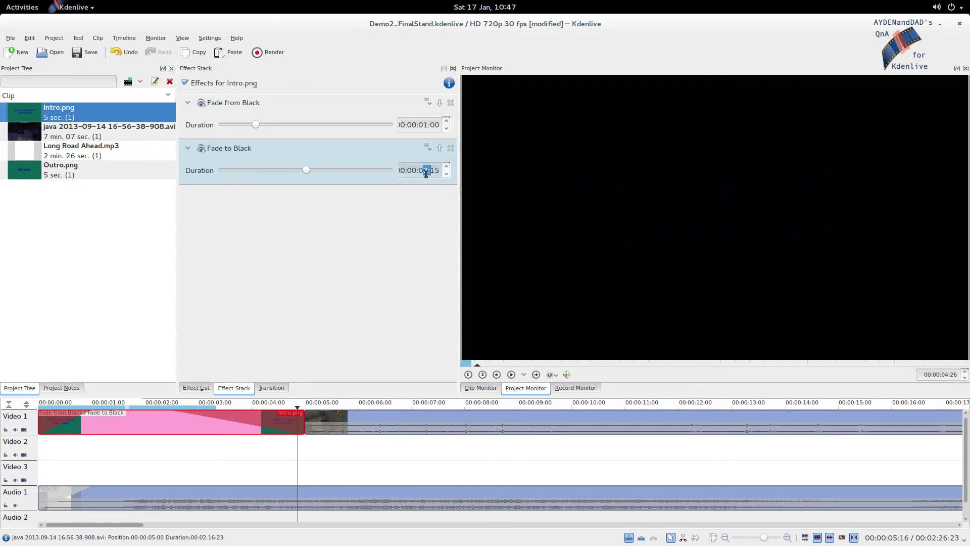
type("2")
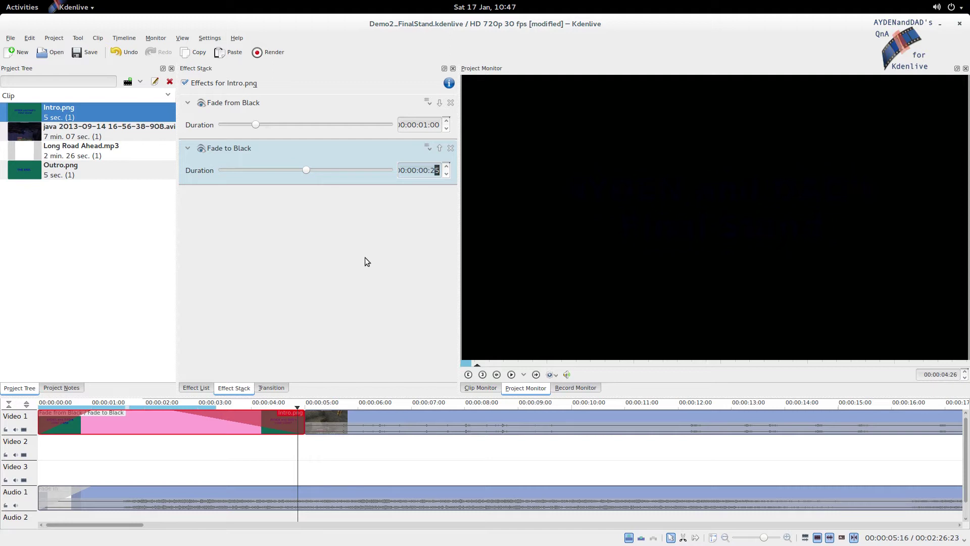
type("9")
key("Return")
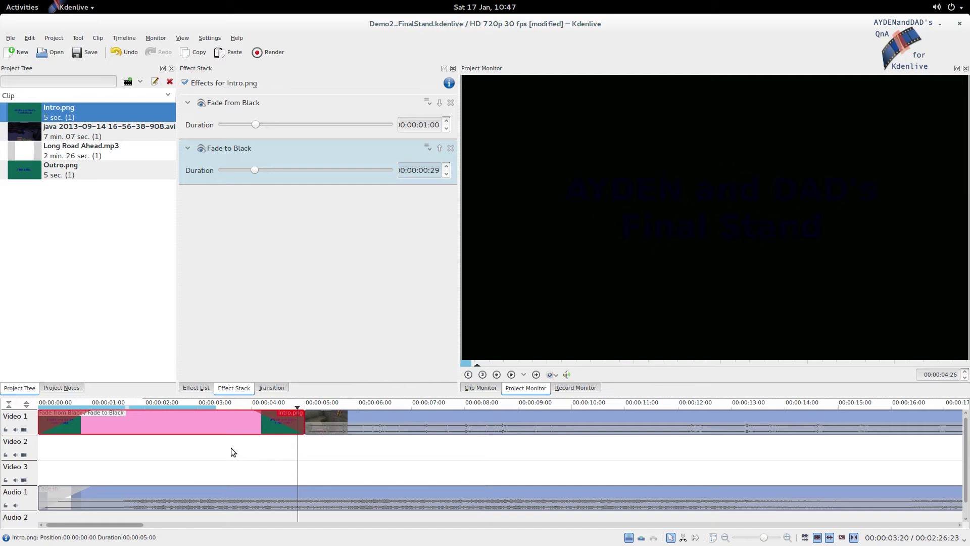
- Apply Fade from Black with a 00:00:00:29 duration to the java gameplay clip
left_click(332, 427)
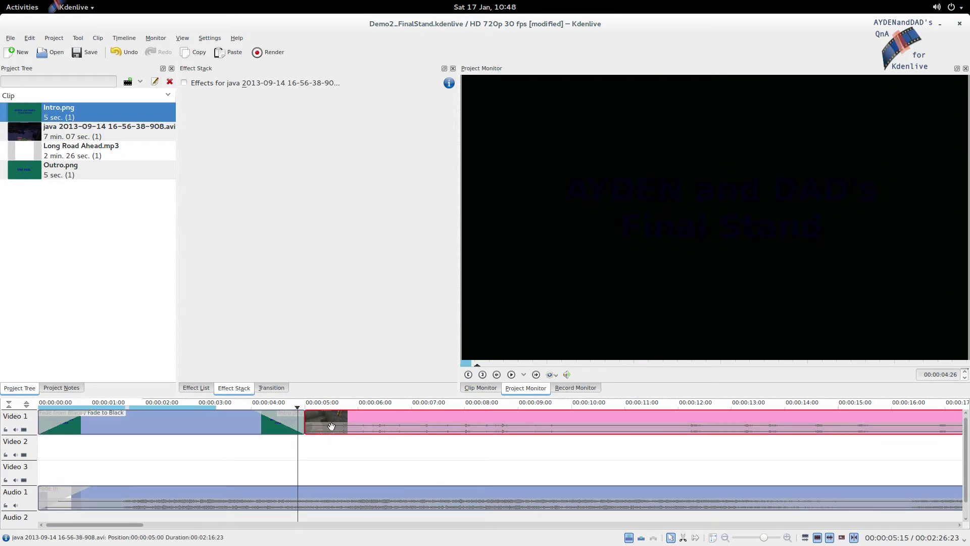
left_click(196, 387)
left_click_drag(227, 292, 339, 426)
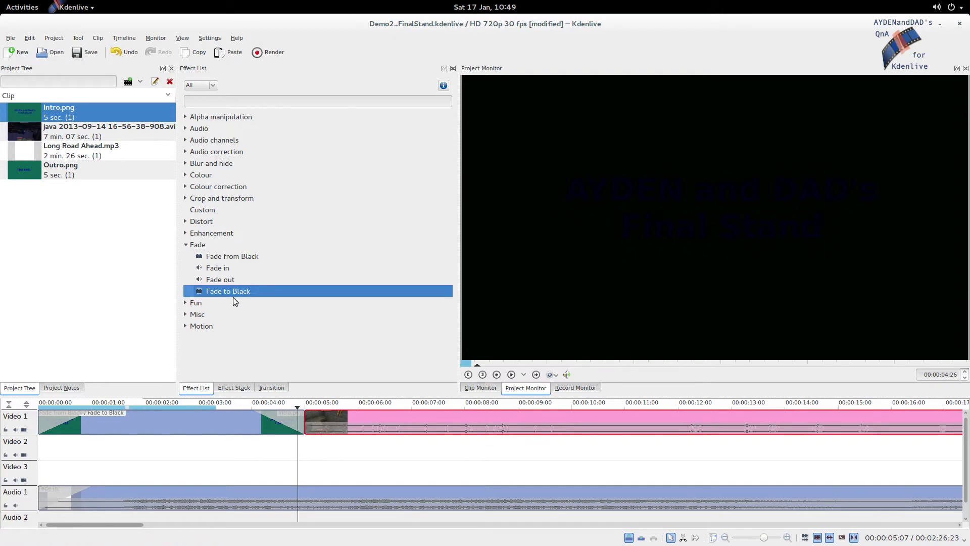
left_click(227, 256)
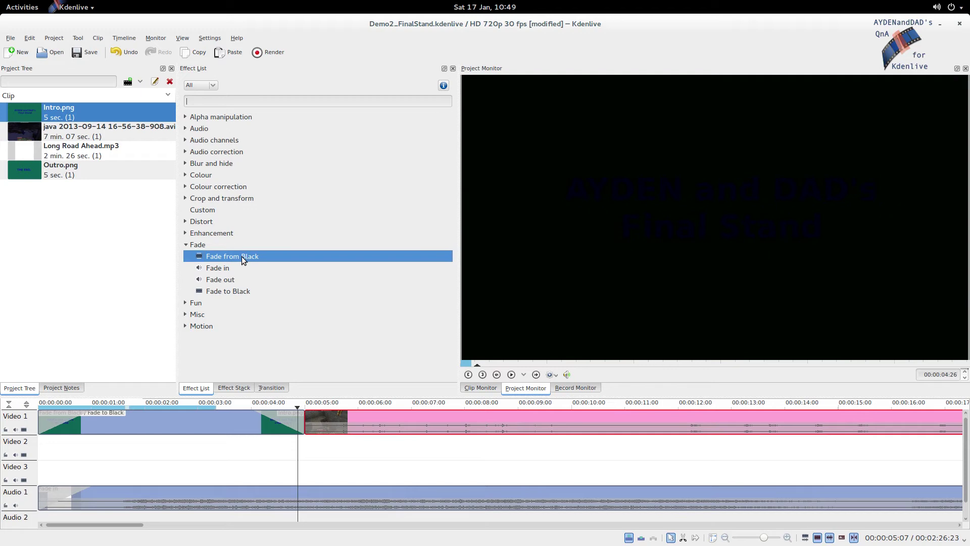
double_click(241, 257)
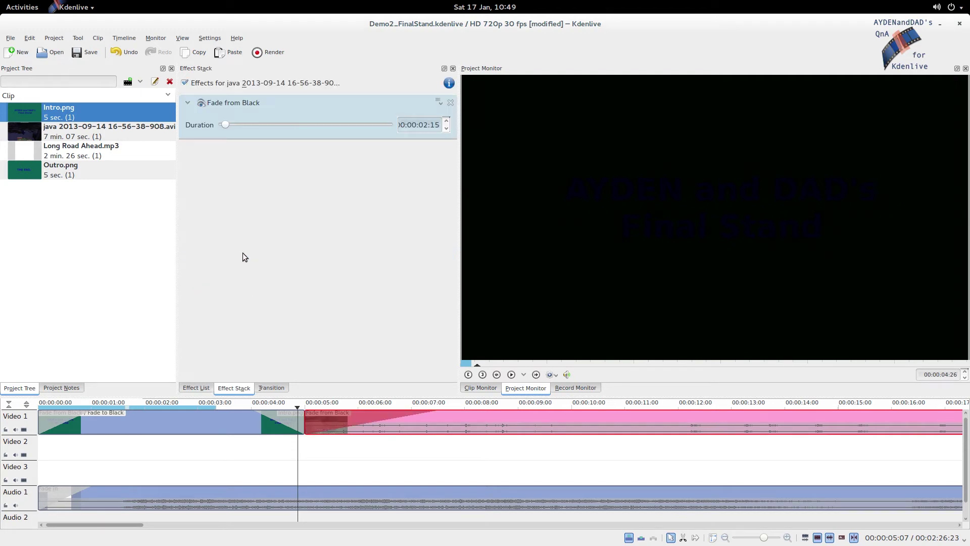
left_click(425, 126)
type("0:")
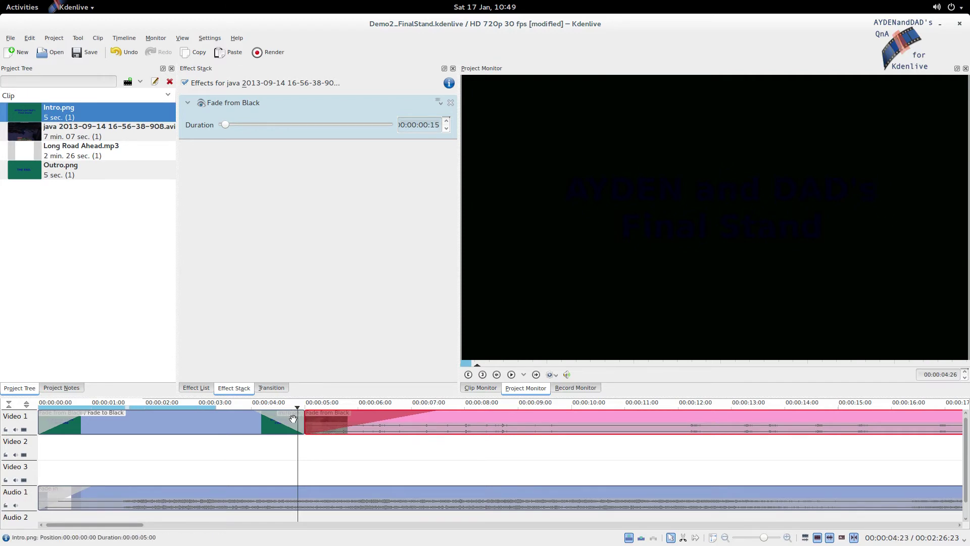
type("29")
left_click(294, 419)
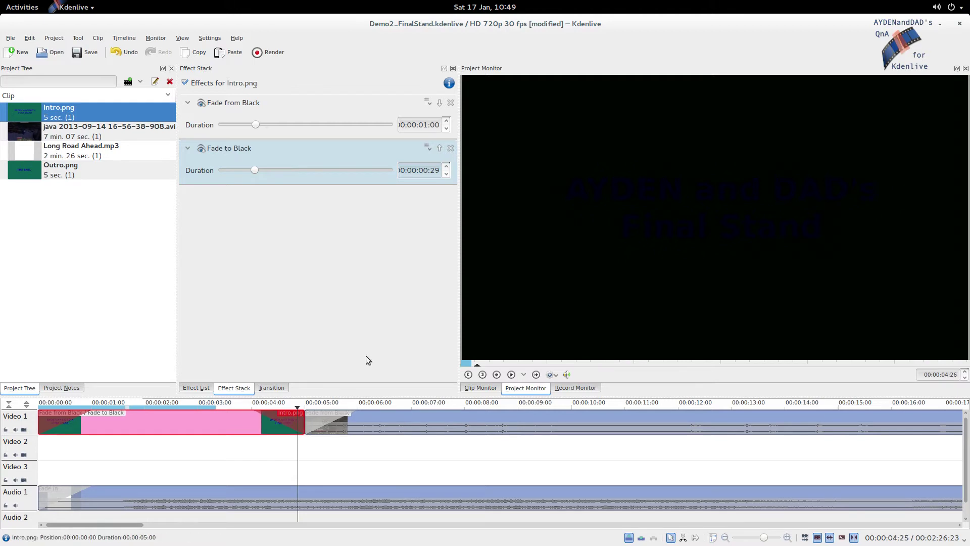
left_click(353, 433)
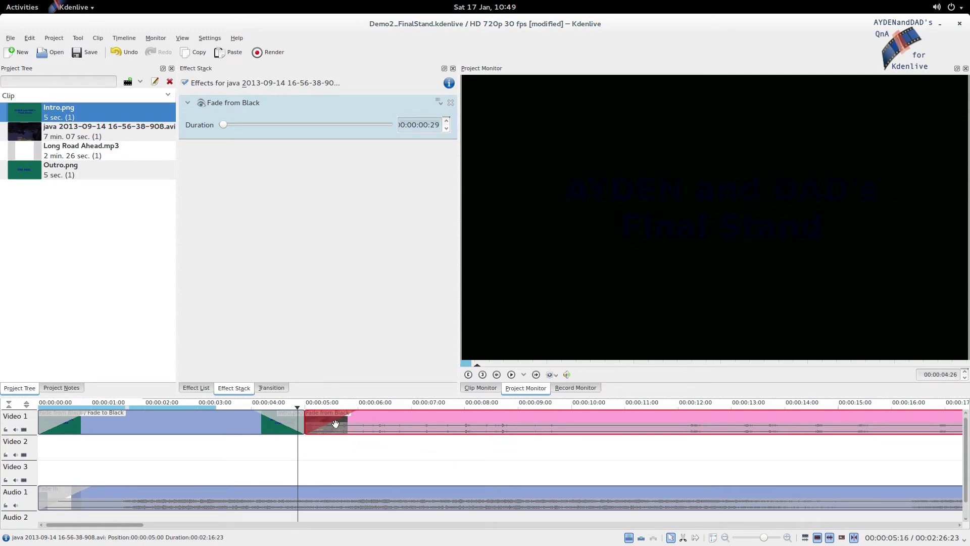
- Add a Fade in of 00:00:01:00 to the java gameplay clip
left_click(198, 388)
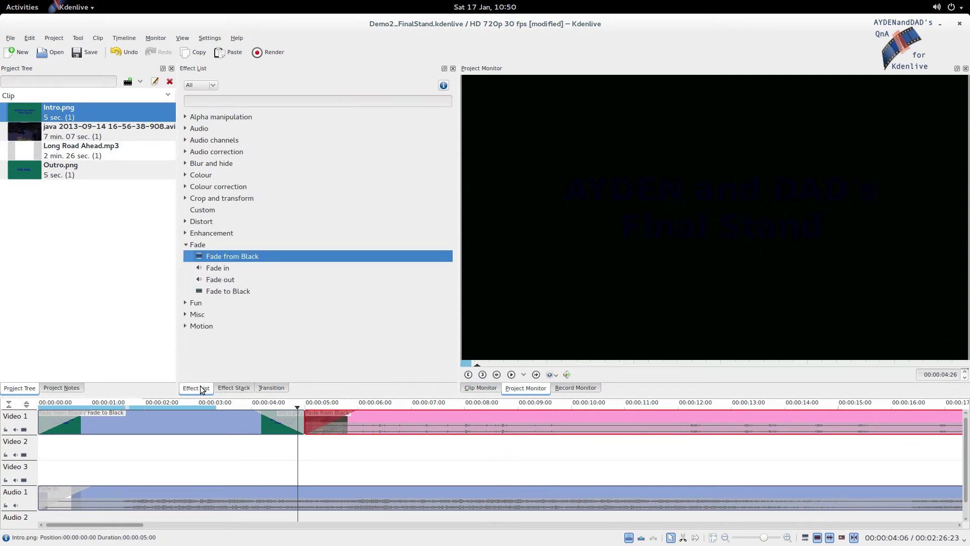
double_click(227, 271)
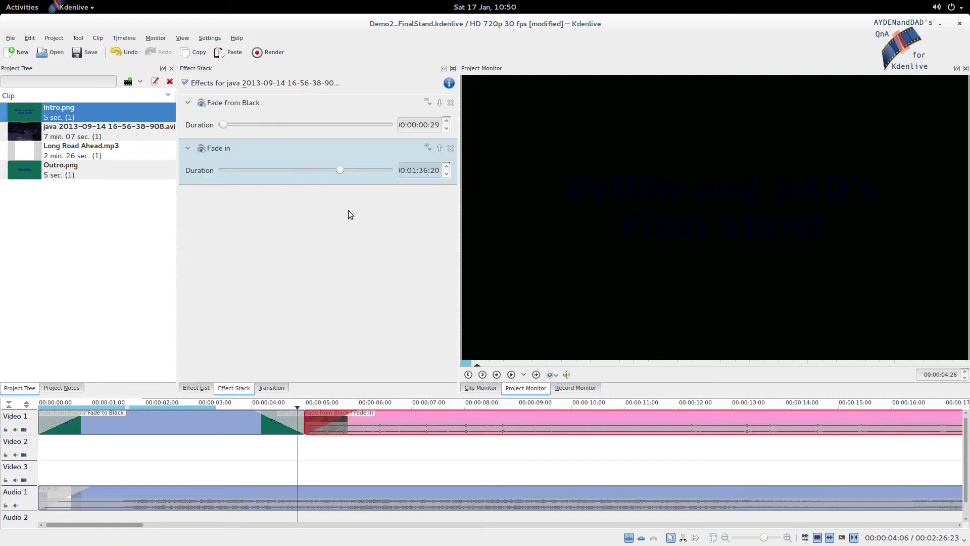
left_click(413, 170)
type("0:01:0")
key("Return")
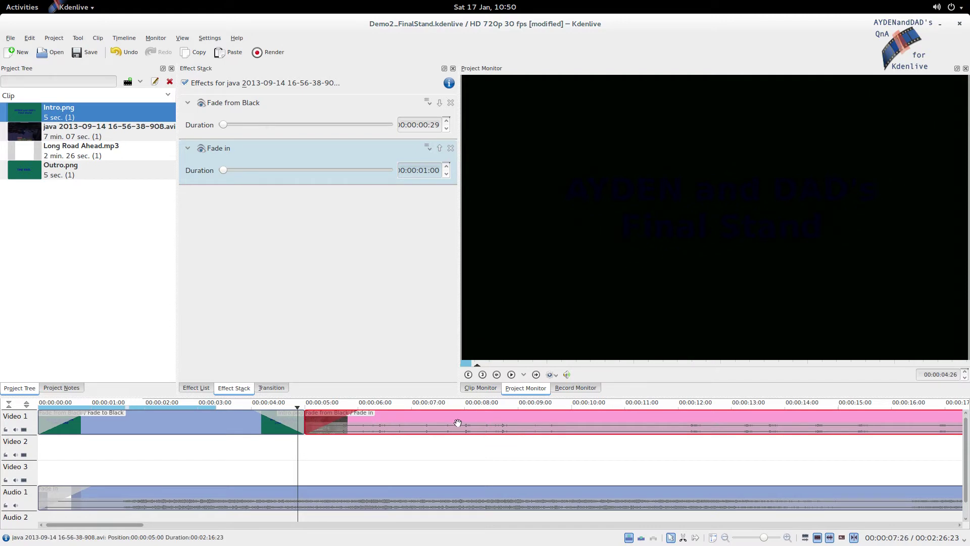
left_click(365, 457)
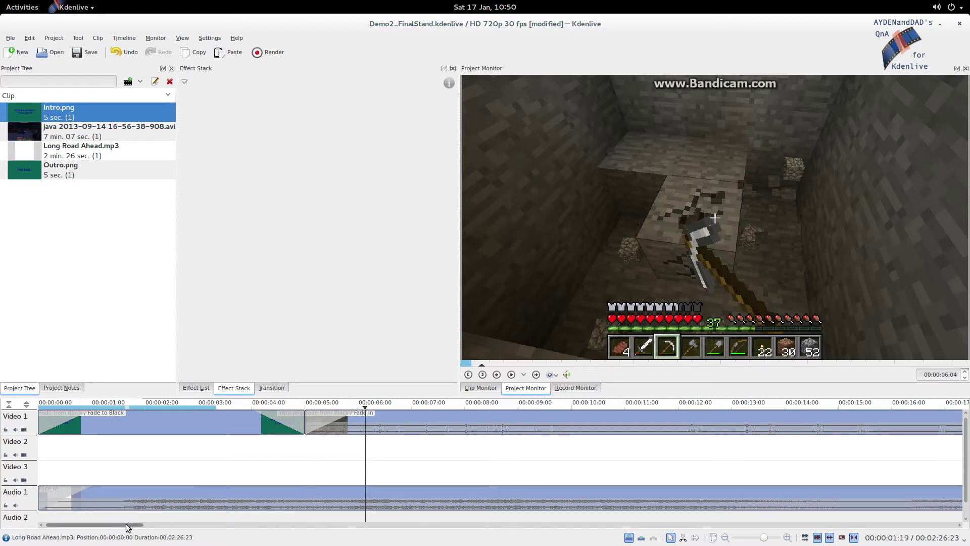
- Add a 00:00:01:00 Fade out to the end of the Long Road Ahead.mp3 clip
left_click(744, 537)
left_click(744, 537)
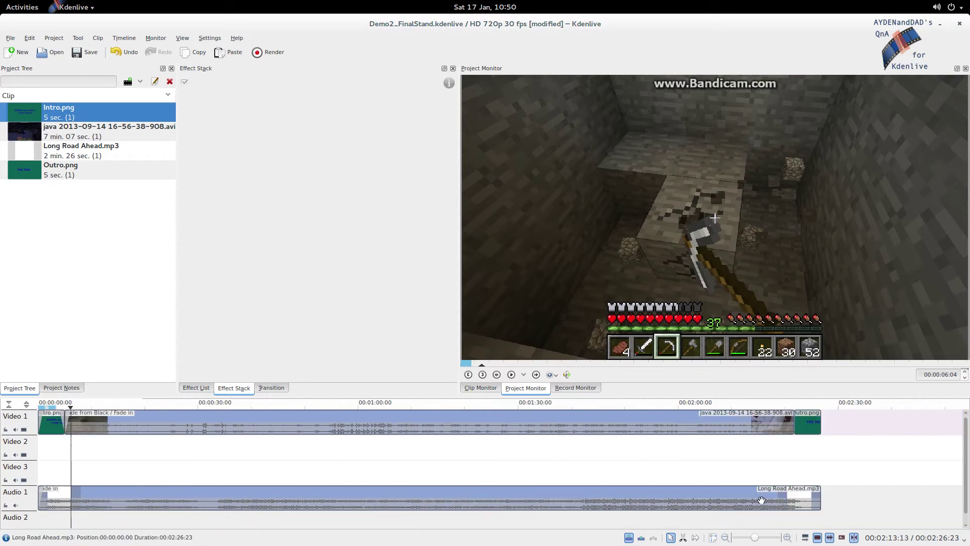
left_click(505, 493)
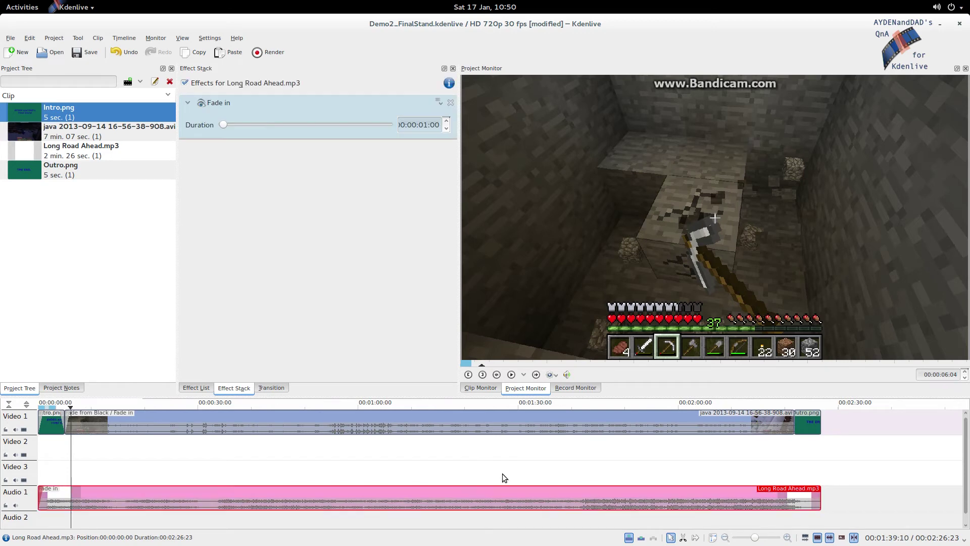
left_click(194, 388)
double_click(220, 280)
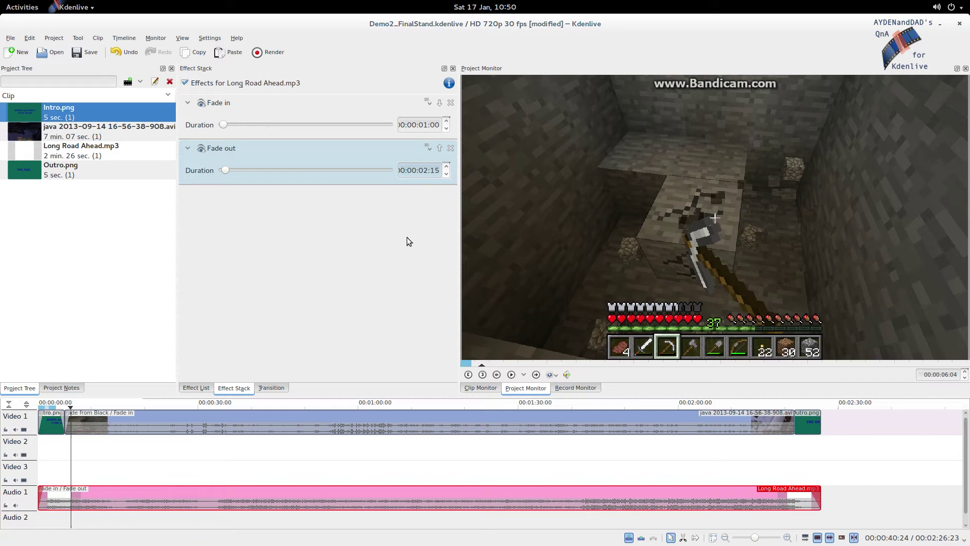
type("00")
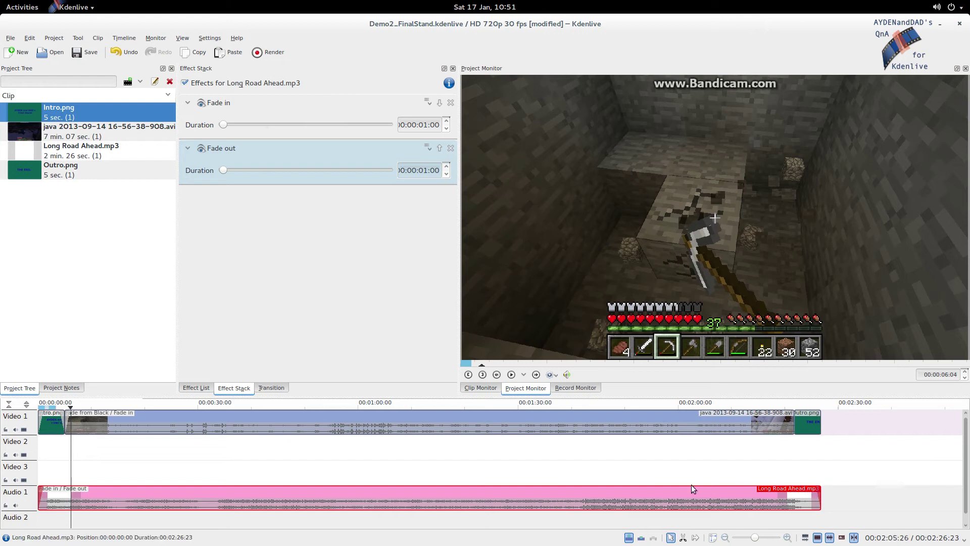
- Add a Fade out lasting 00:00:01:00 to the java gameplay clip
left_click(713, 424)
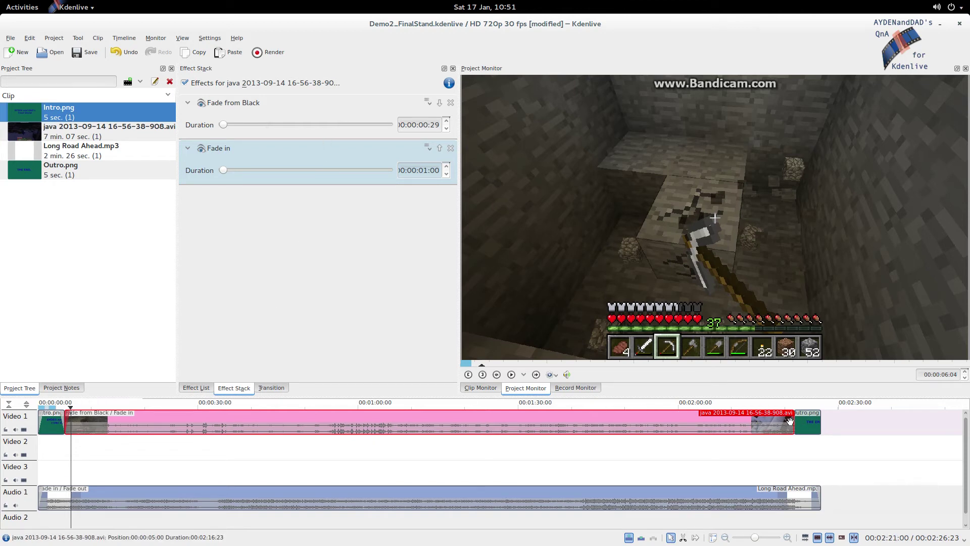
left_click(197, 388)
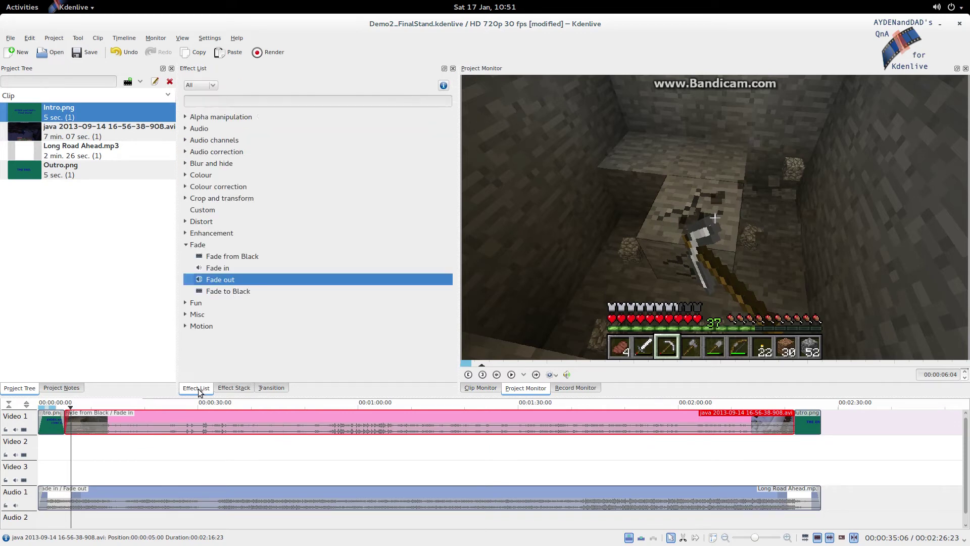
double_click(228, 281)
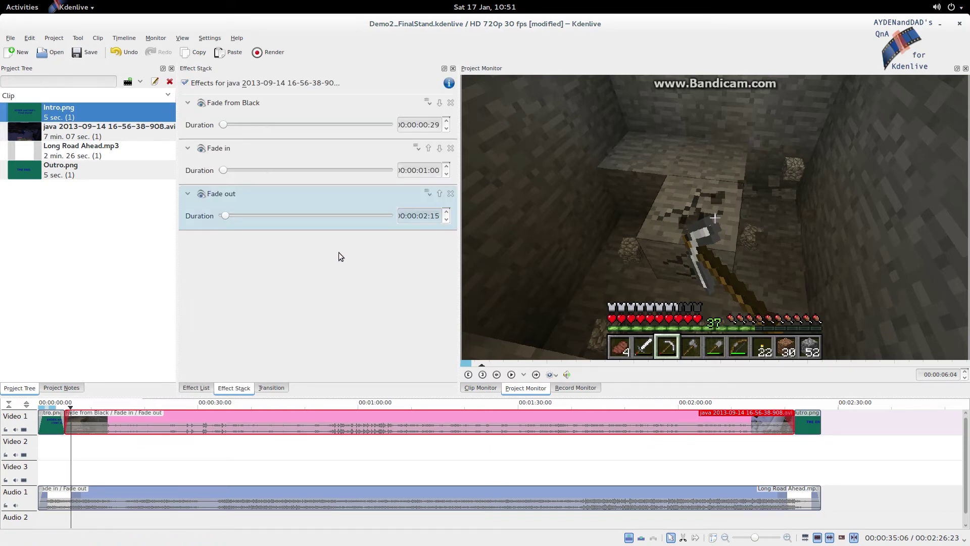
left_click(424, 216)
type("100")
key("Return")
- Add Fade to Black to the java clip with a 00:00:00:29 duration
left_click(203, 388)
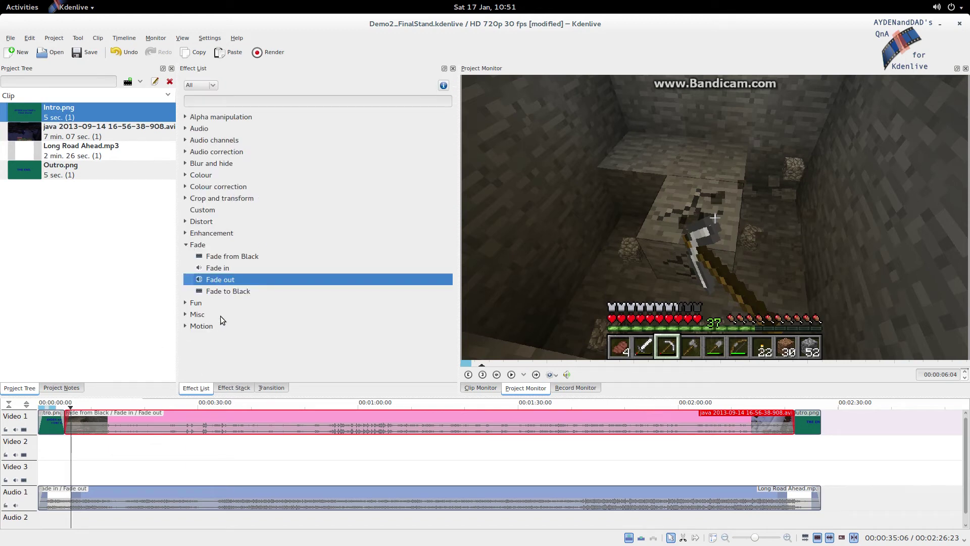
left_click(234, 292)
double_click(235, 292)
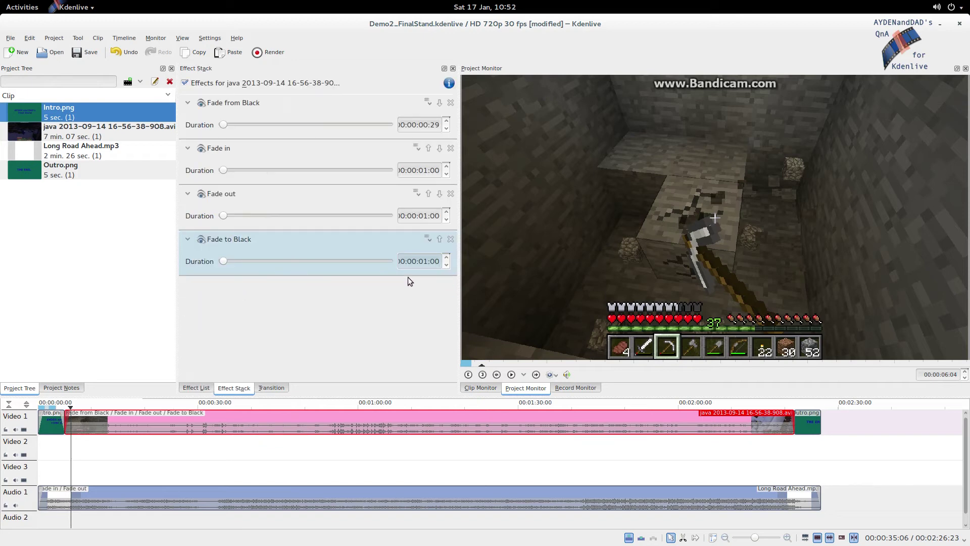
left_click(420, 261)
type("00:29")
left_click(808, 426)
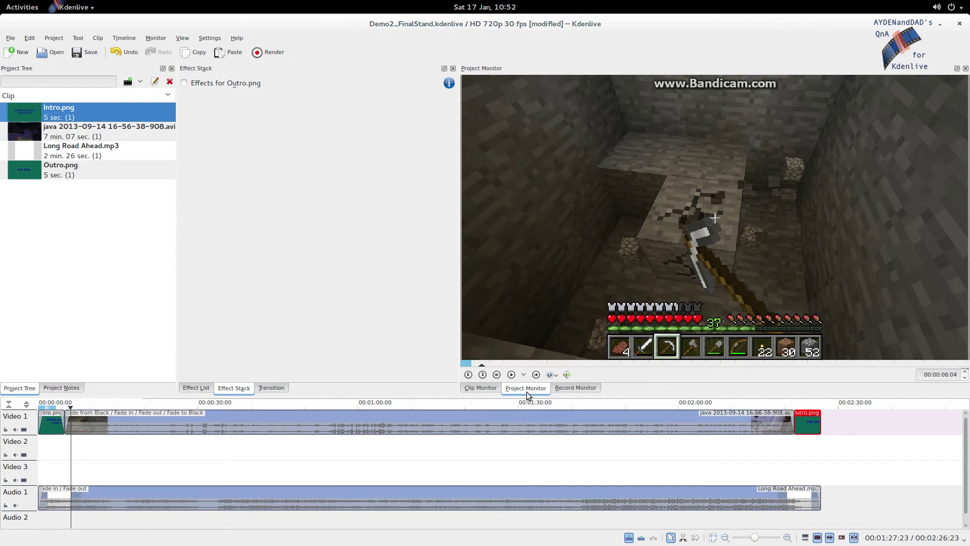
- Give the Outro.png clip a Fade from Black lasting 00:00:00:29
left_click(814, 456)
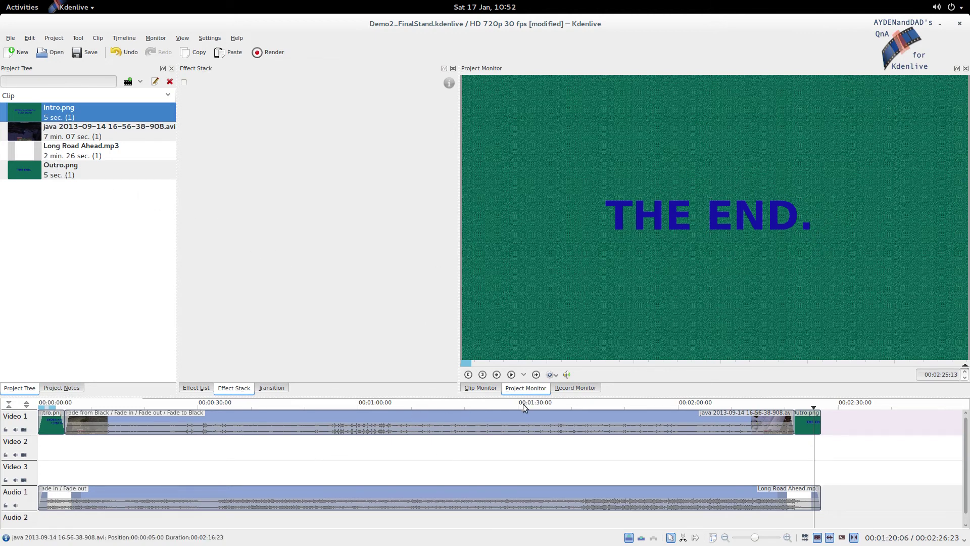
left_click(807, 423)
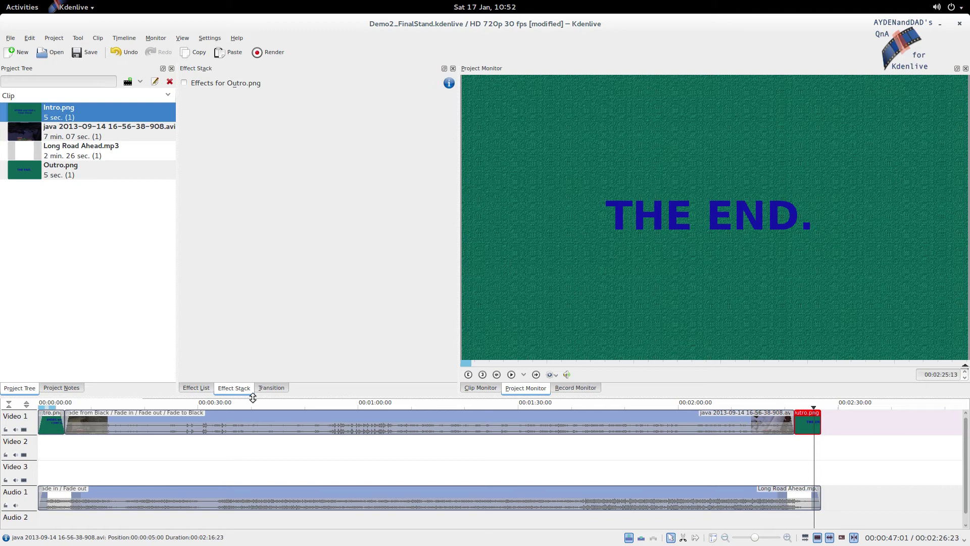
left_click(205, 388)
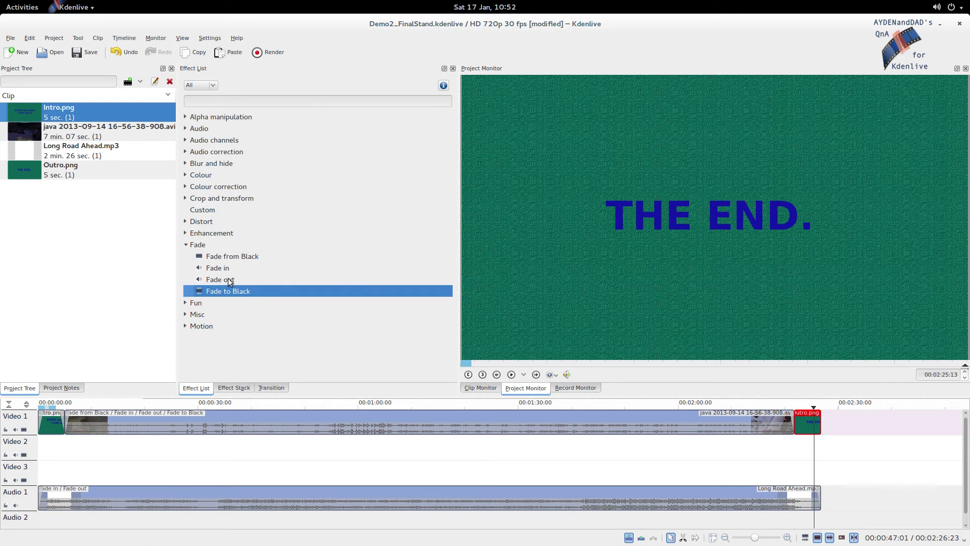
double_click(259, 256)
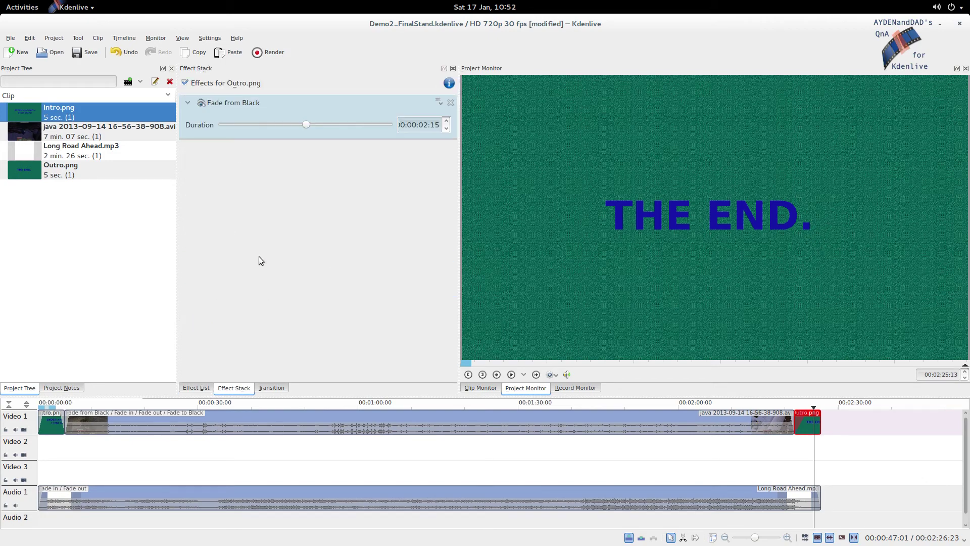
left_click(428, 130)
key("Return")
- Add a one-second Fade to Black (00:00:01:00) to the outro clip
left_click(200, 388)
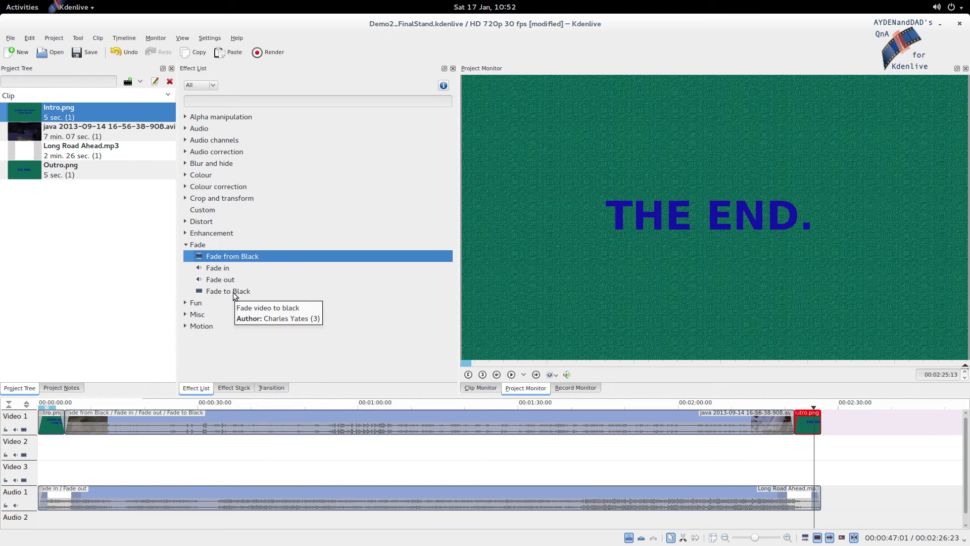
double_click(233, 292)
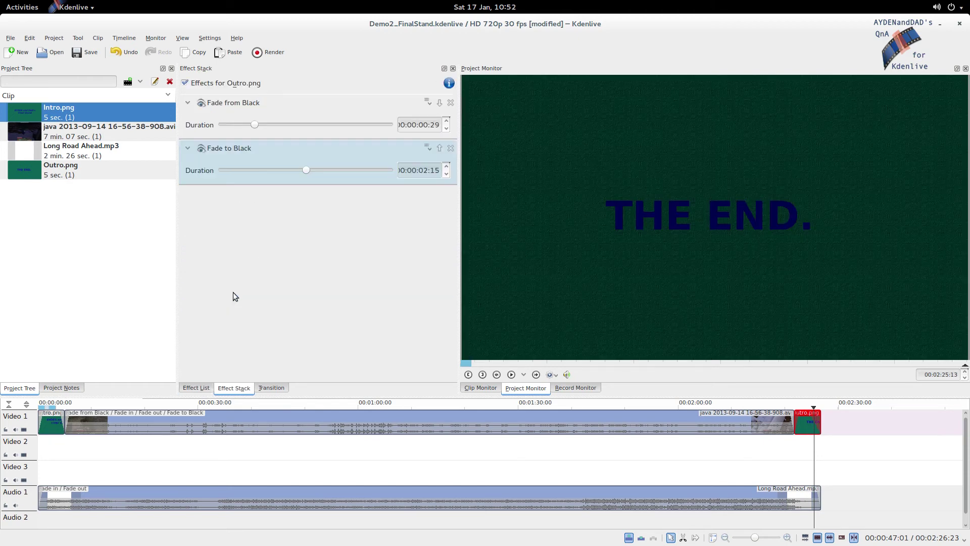
left_click(422, 175)
type("1:00")
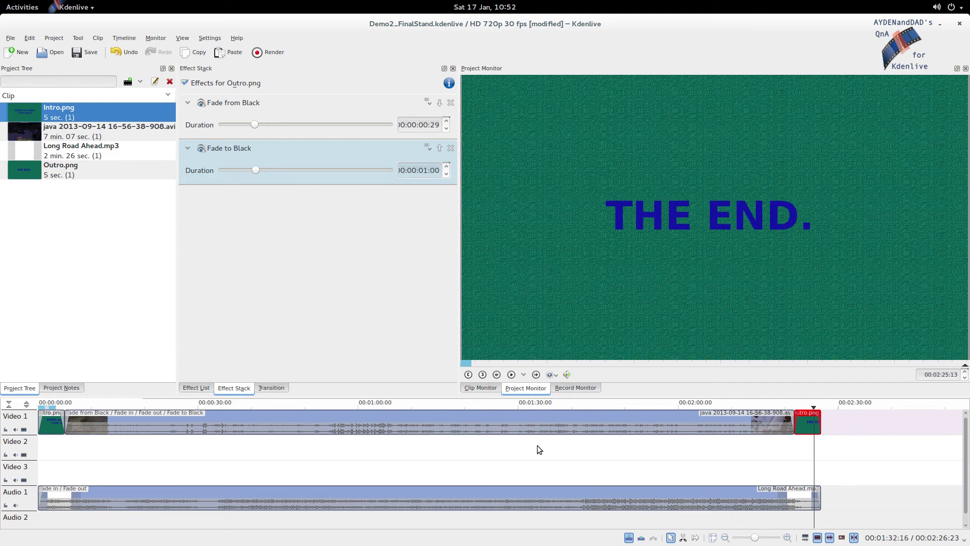
left_click(789, 464)
mouse_move(789, 464)
left_mouse_down()
mouse_move(821, 462)
mouse_move(789, 467)
left_mouse_up()
left_click(690, 468)
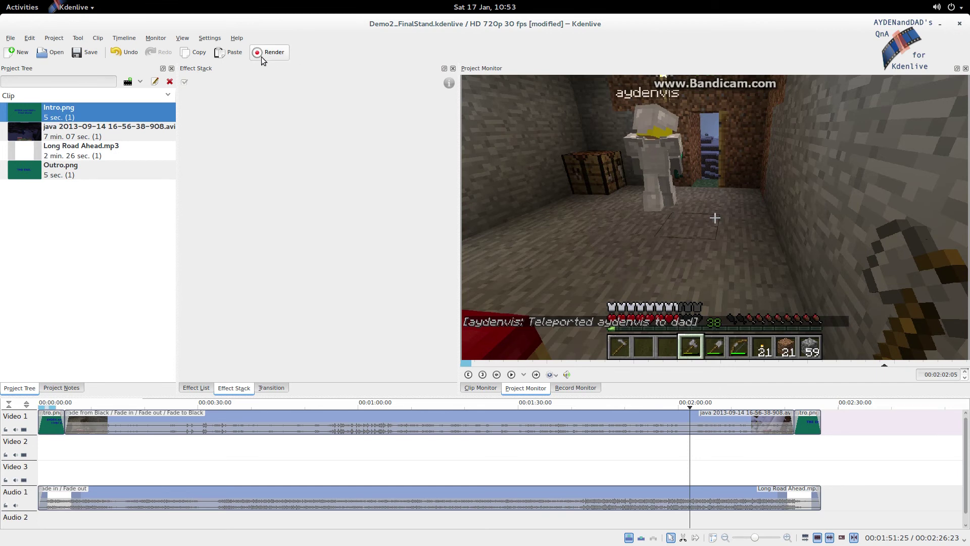
- Change the output name from Demo1 to Demo2_FinalStand.mp4 and render the project as MP4 H.264/AAC
left_click(273, 53)
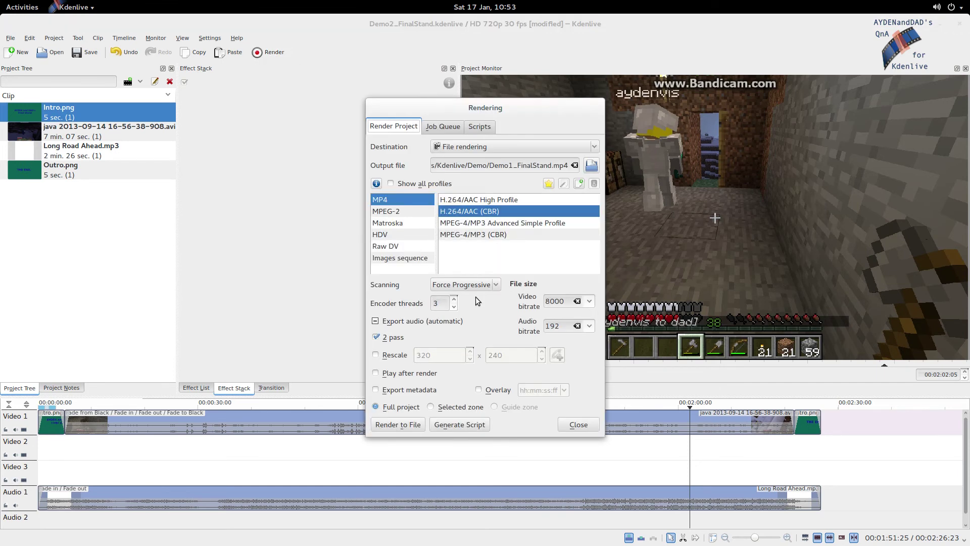
left_click_drag(508, 166, 513, 166)
type("2")
left_click(405, 425)
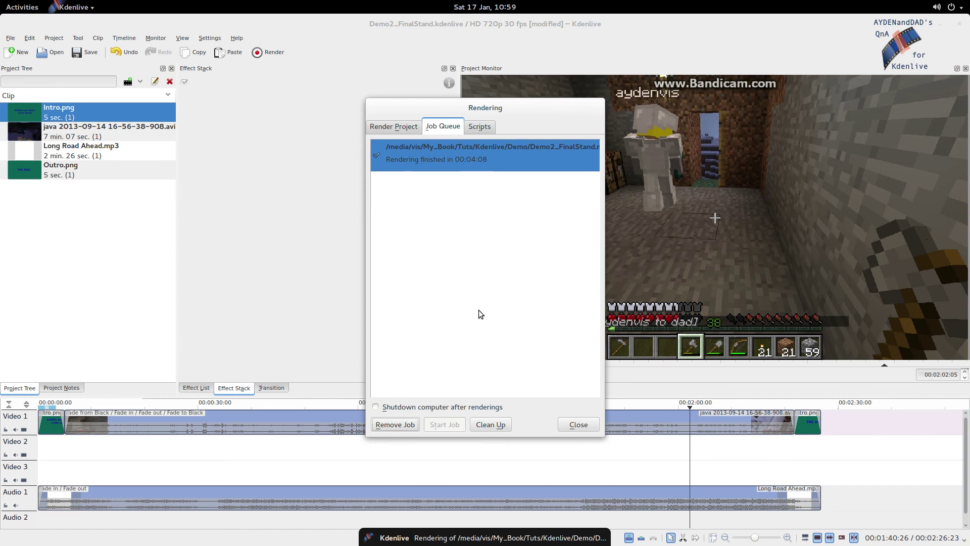
- Open the finished Demo2_FinalStand.mp4 job from the Job Queue in xine
double_click(479, 159)
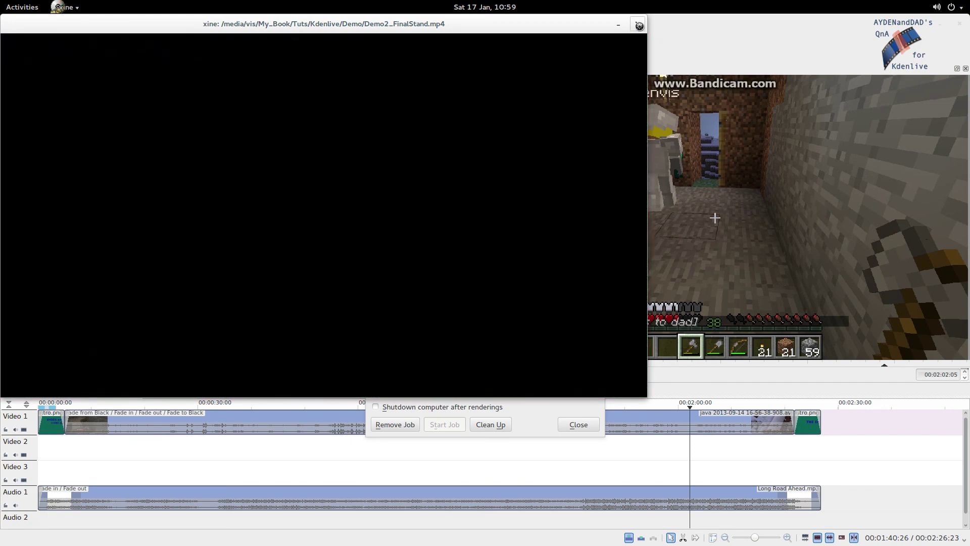
left_click(639, 25)
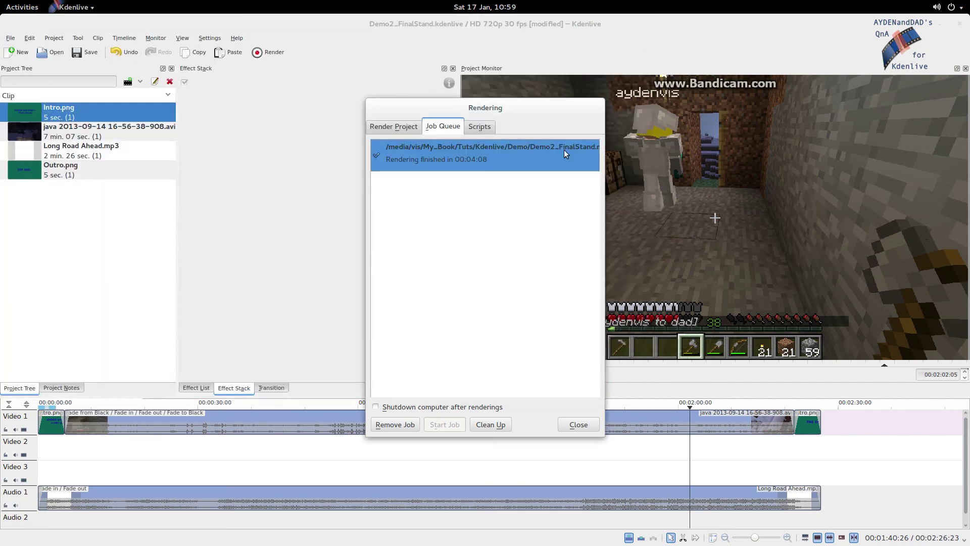